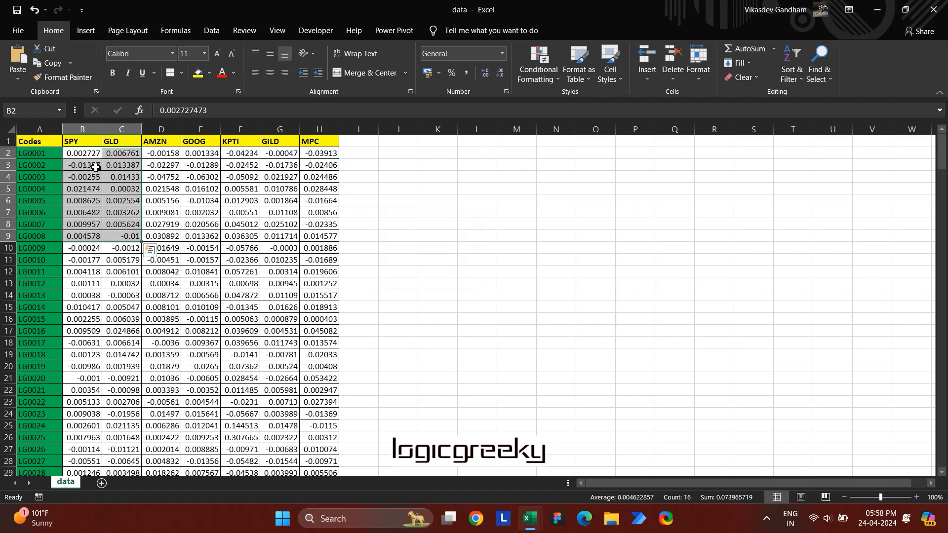
Switch to the Book1 workbook and examine its code list and the empty SPY to MPC columns.
{"action": "key", "text": "ctrl+Tab"}
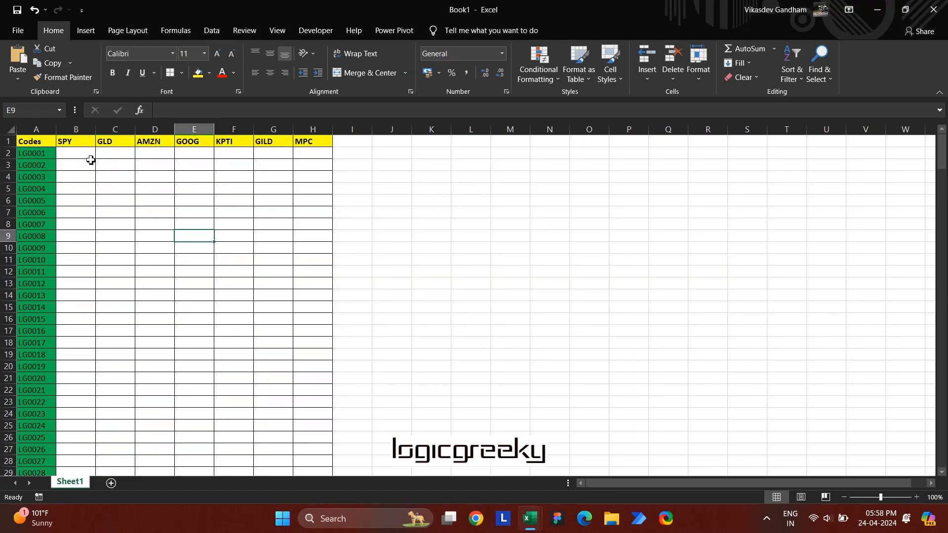
{"action": "left_click", "coordinate": [82, 154]}
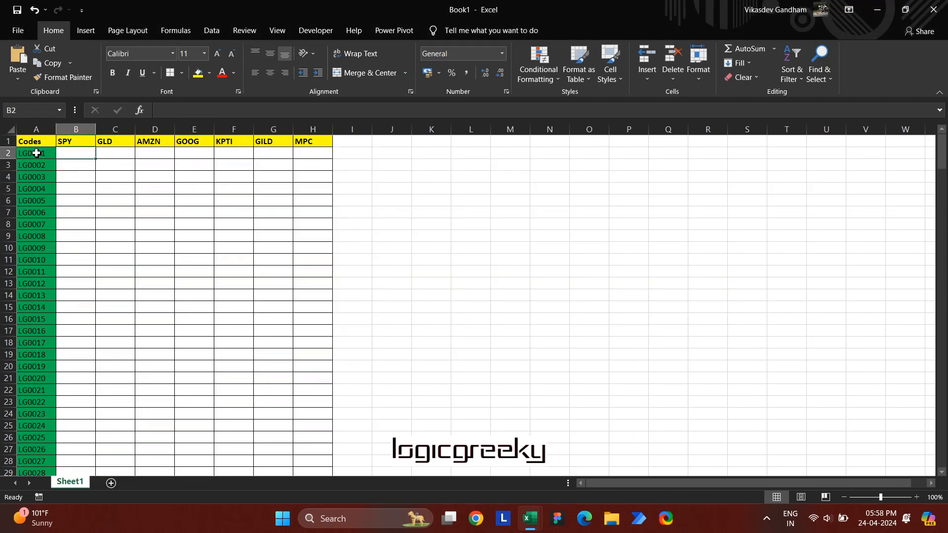
{"action": "left_click_drag", "start_coordinate": [36, 153], "coordinate": [55, 411]}
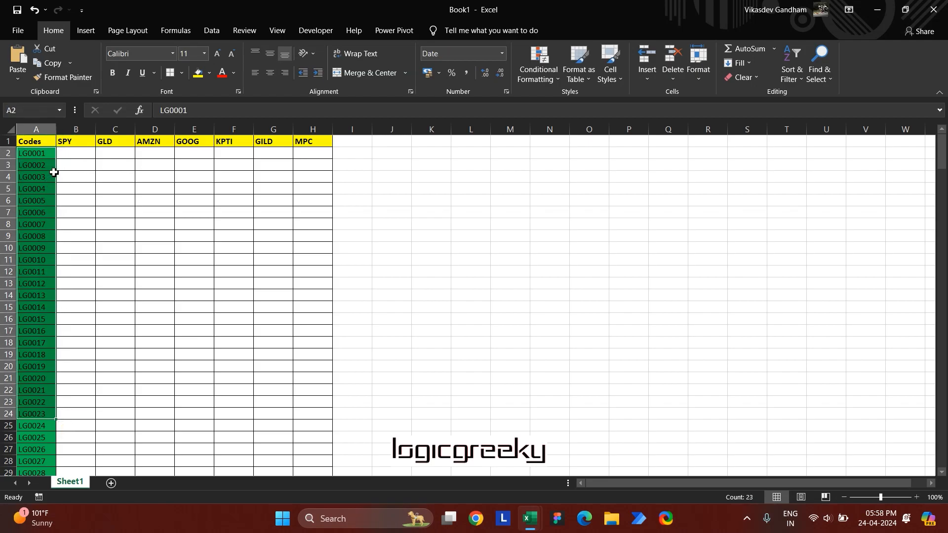
{"action": "left_click", "coordinate": [68, 152]}
{"action": "left_click", "coordinate": [150, 152]}
{"action": "left_click", "coordinate": [236, 151]}
{"action": "left_click", "coordinate": [343, 150]}
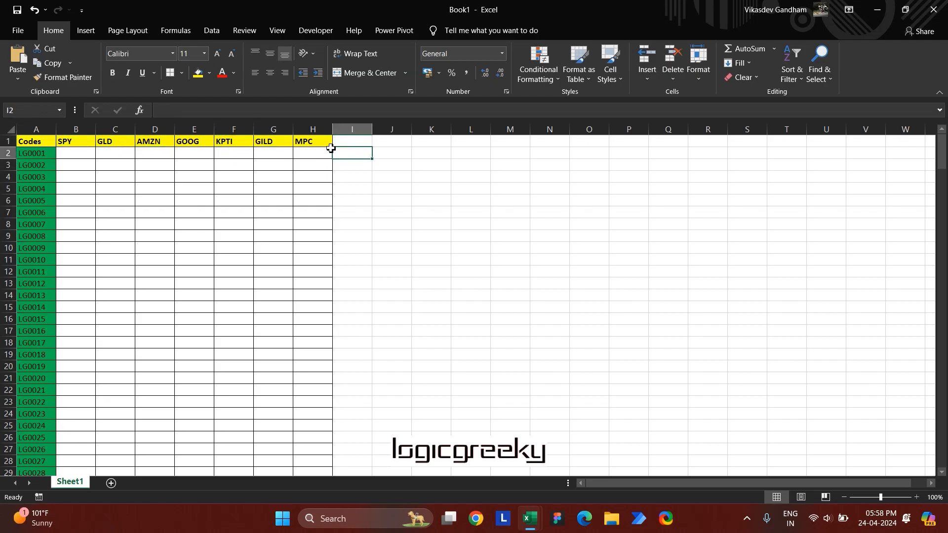
{"action": "left_click", "coordinate": [306, 158]}
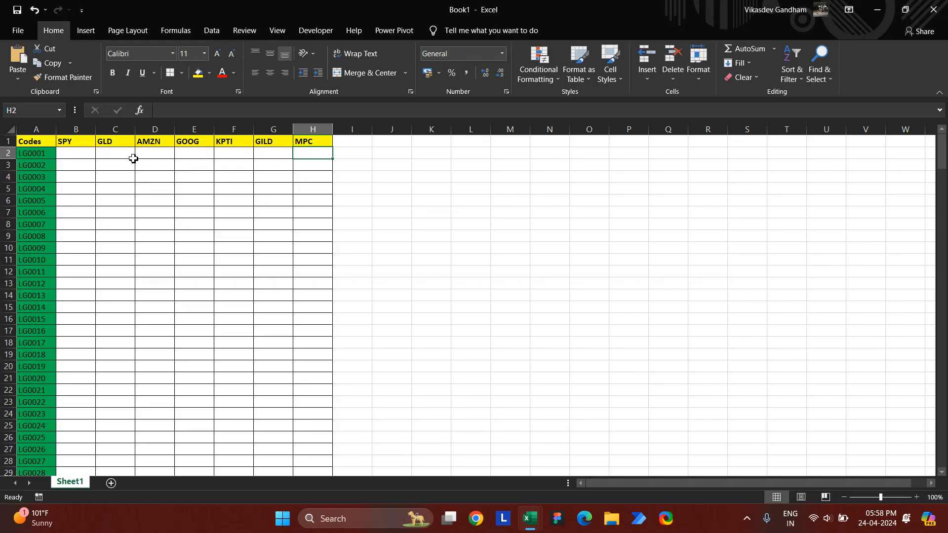
{"action": "left_click", "coordinate": [82, 155]}
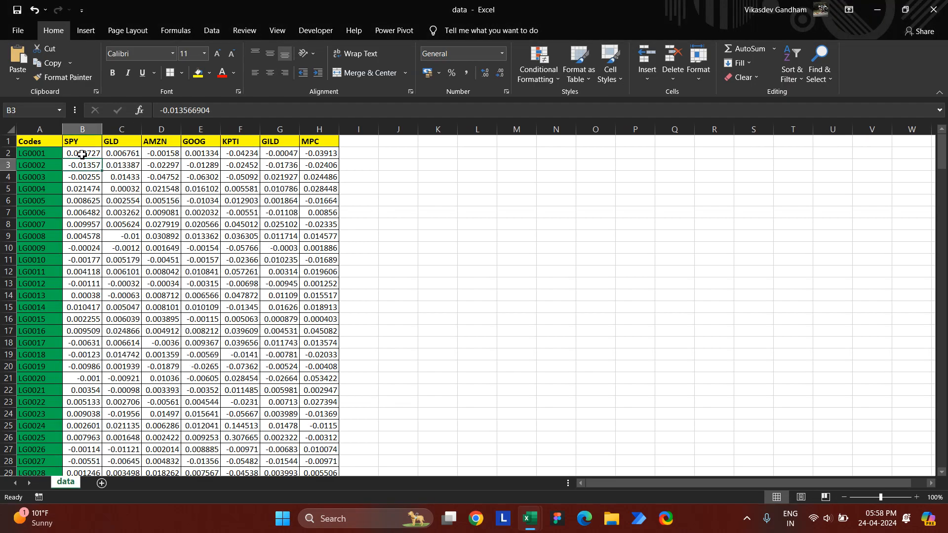
In the data workbook, examine the full block of values under SPY through MPC down to the last code row.
{"action": "left_click_drag", "start_coordinate": [80, 155], "coordinate": [338, 488]}
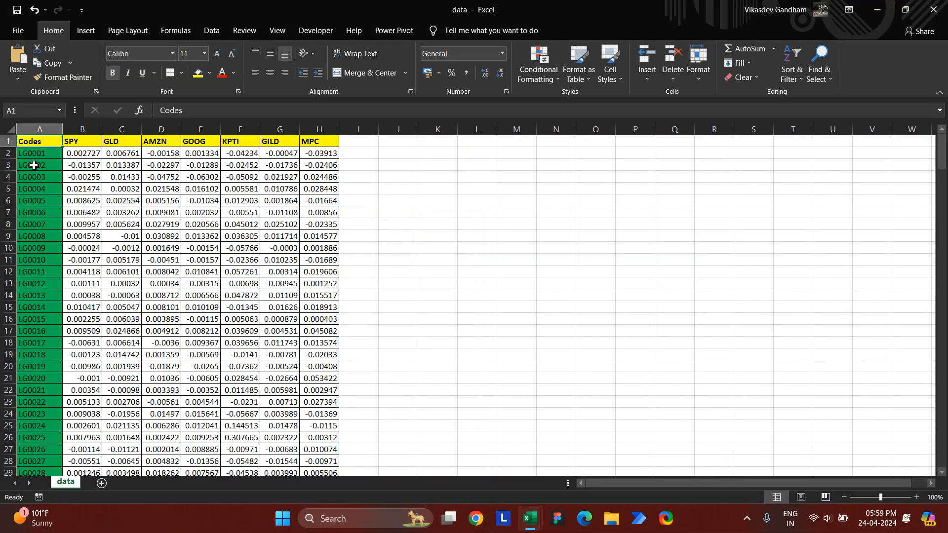
{"action": "left_click", "coordinate": [33, 156]}
{"action": "key", "text": "Right"}
{"action": "key", "text": "ctrl+shift+Down"}
{"action": "key", "text": "ctrl+shift+Right"}
{"action": "key", "text": "shift+Left"}
{"action": "key", "text": "shift+Left"}
{"action": "key", "text": "shift+Left"}
{"action": "key", "text": "shift+Left"}
{"action": "key", "text": "shift+Right"}
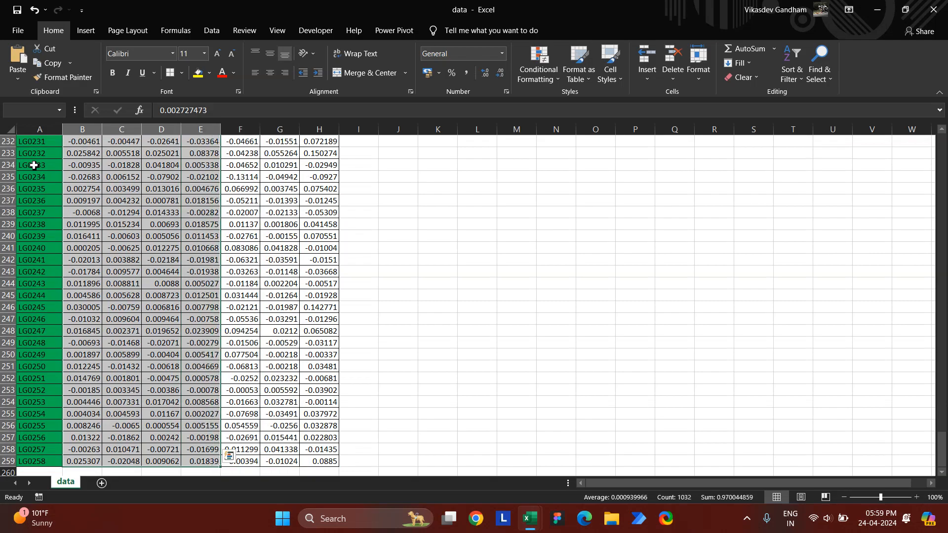
{"action": "key", "text": "shift+Right"}
{"action": "key", "text": "shift+Right"}
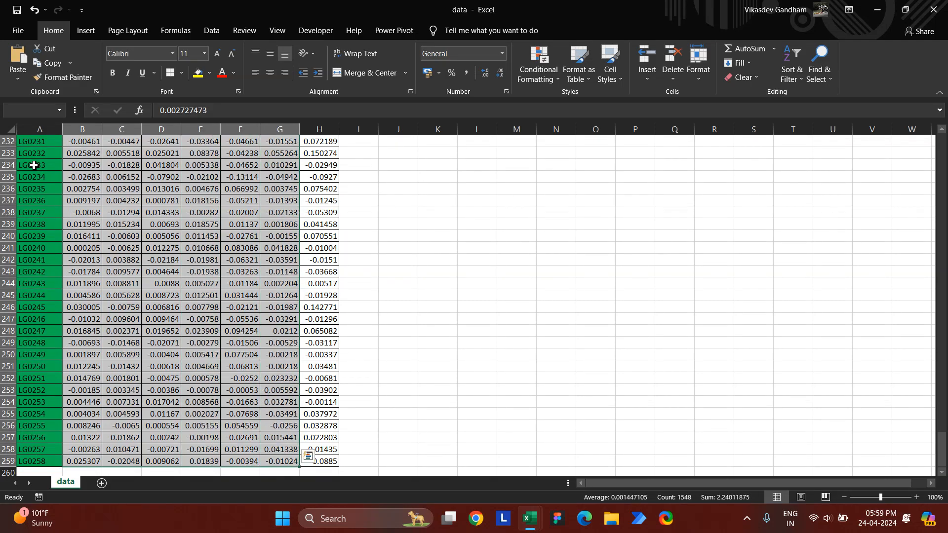
{"action": "key", "text": "shift+Right"}
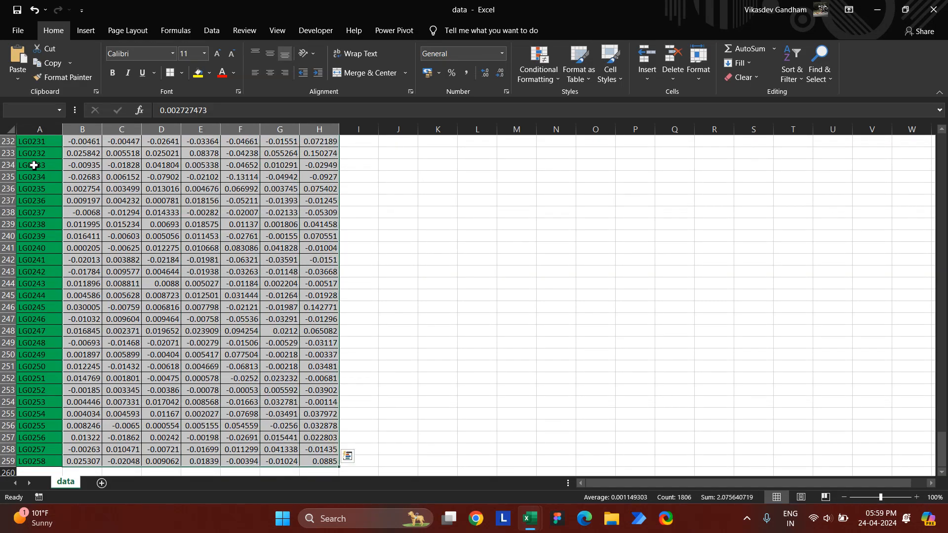
{"action": "key", "text": "shift+Up"}
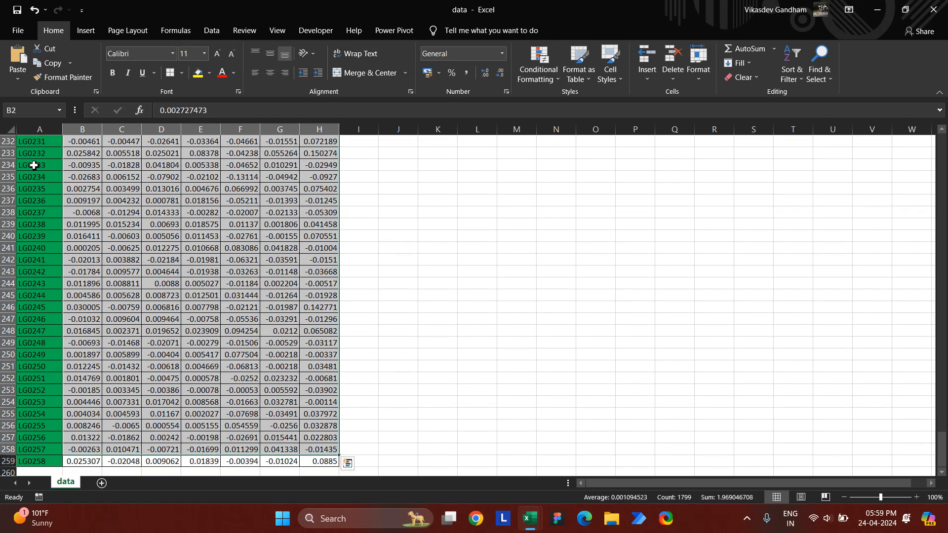
{"action": "key", "text": "Down"}
{"action": "key", "text": "Down"}
In Book1, start a VLOOKUP formula in cell B2 with A2 as the lookup value.
{"action": "key", "text": "alt+Tab"}
{"action": "key", "text": "Right"}
{"action": "key", "text": "Left"}
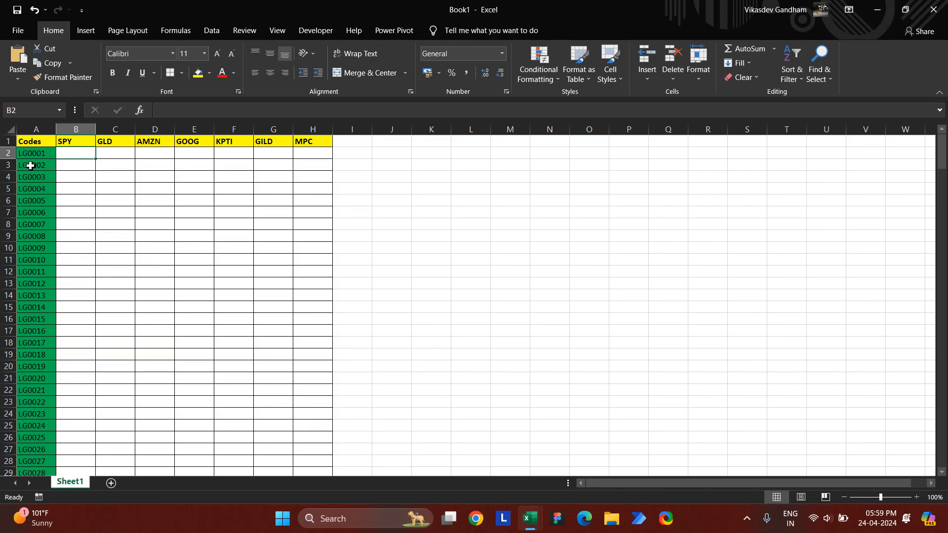
{"action": "type", "text": "=vloo"}
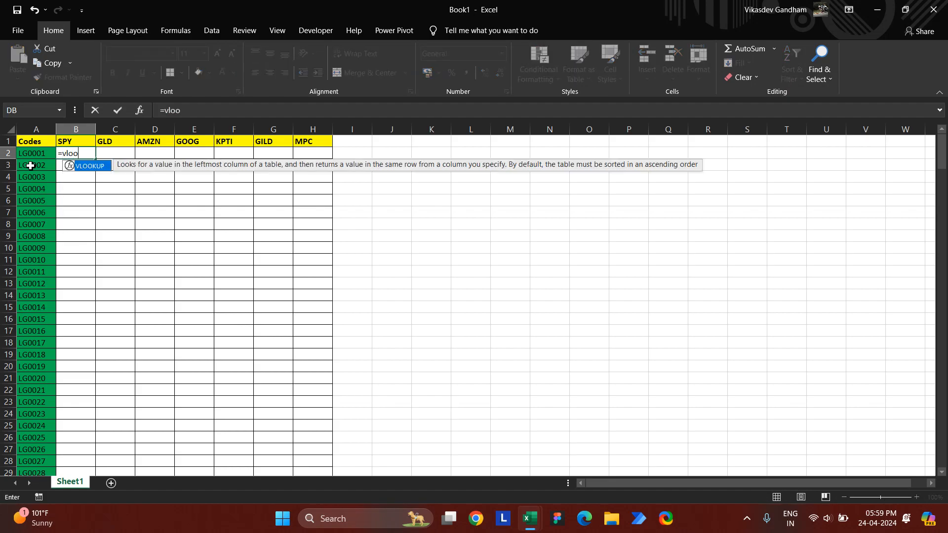
{"action": "key", "text": "Tab"}
{"action": "key", "text": "Left"}
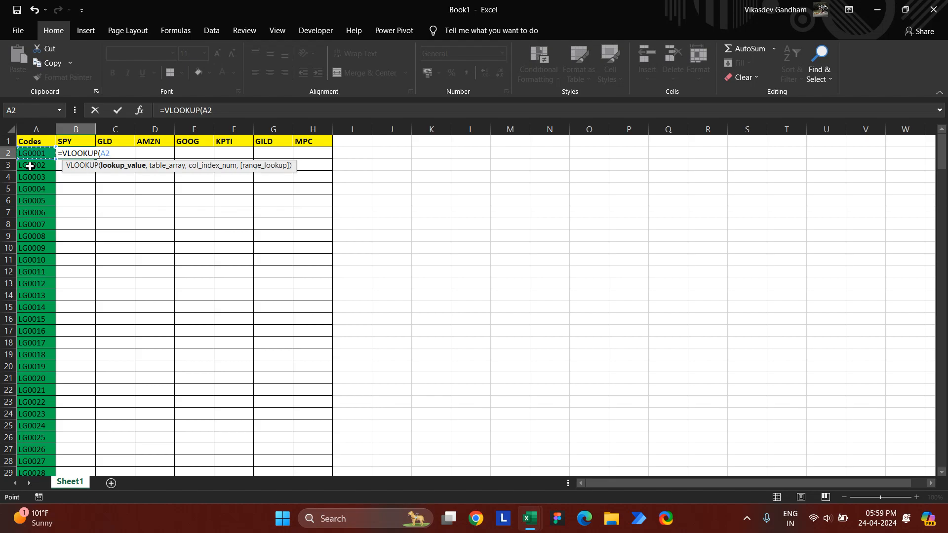
{"action": "type", "text": ","}
Complete the VLOOKUP with columns A:B of the data workbook as table array, column index 2 and exact match 0.
{"action": "key", "text": "ctrl+Tab"}
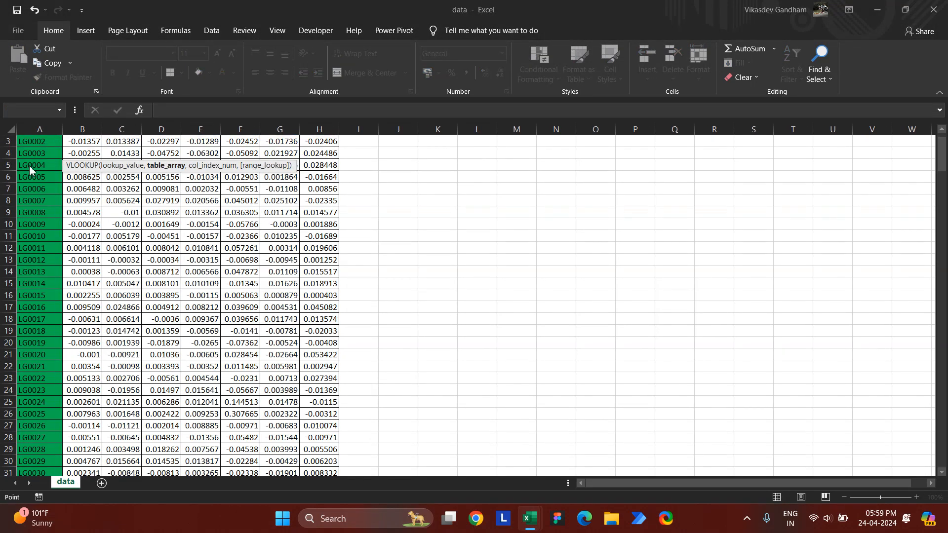
{"action": "left_click", "coordinate": [26, 156]}
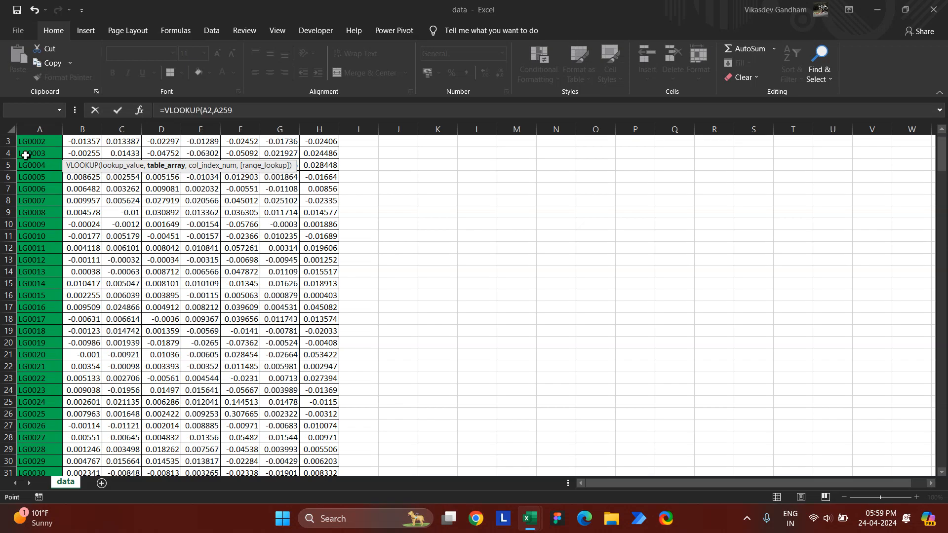
{"action": "key", "text": "Up"}
{"action": "key", "text": "Right"}
{"action": "key", "text": "Left"}
{"action": "key", "text": "Up"}
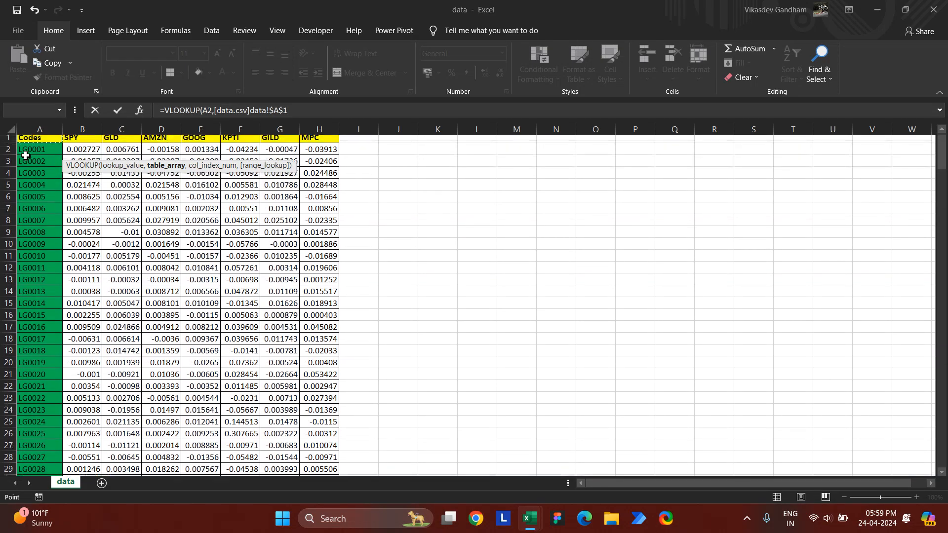
{"action": "key", "text": "ctrl+space"}
{"action": "key", "text": "shift+Right"}
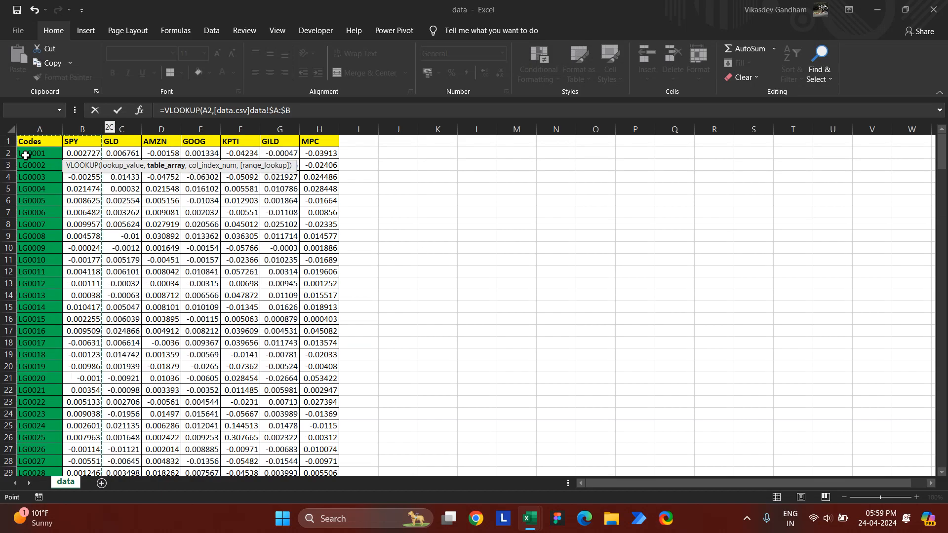
{"action": "type", "text": ",2"}
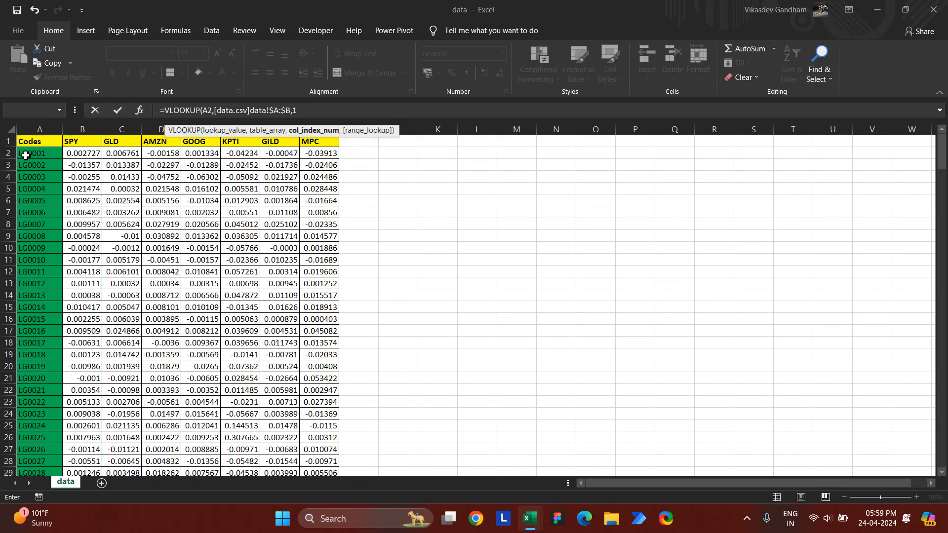
{"action": "type", "text": ",0)"}
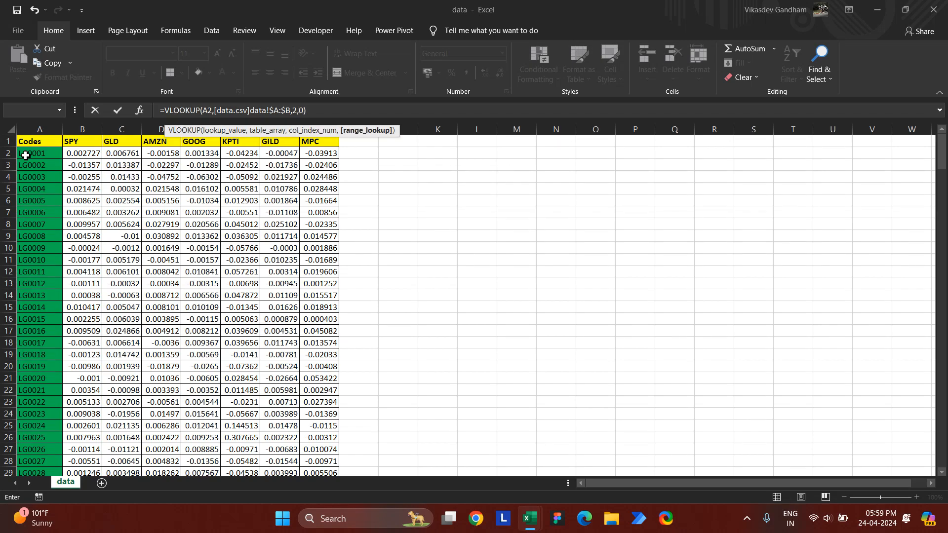
{"action": "key", "text": "Return"}
Fill the VLOOKUP formula down the SPY column to the last code row.
{"action": "key", "text": "Left"}
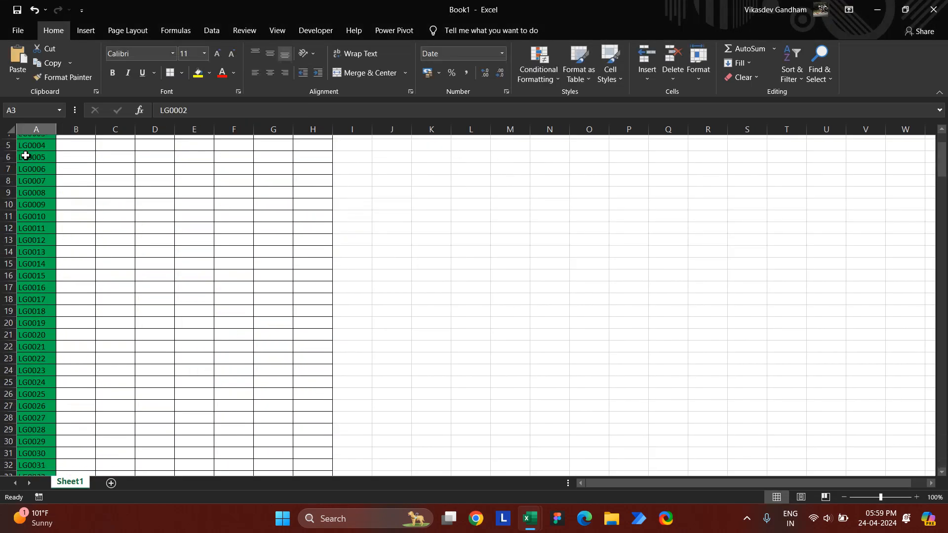
{"action": "key", "text": "ctrl+Down"}
{"action": "key", "text": "Right"}
{"action": "key", "text": "ctrl+shift+Up"}
{"action": "key", "text": "ctrl+d"}
{"action": "key", "text": "ctrl+Up"}
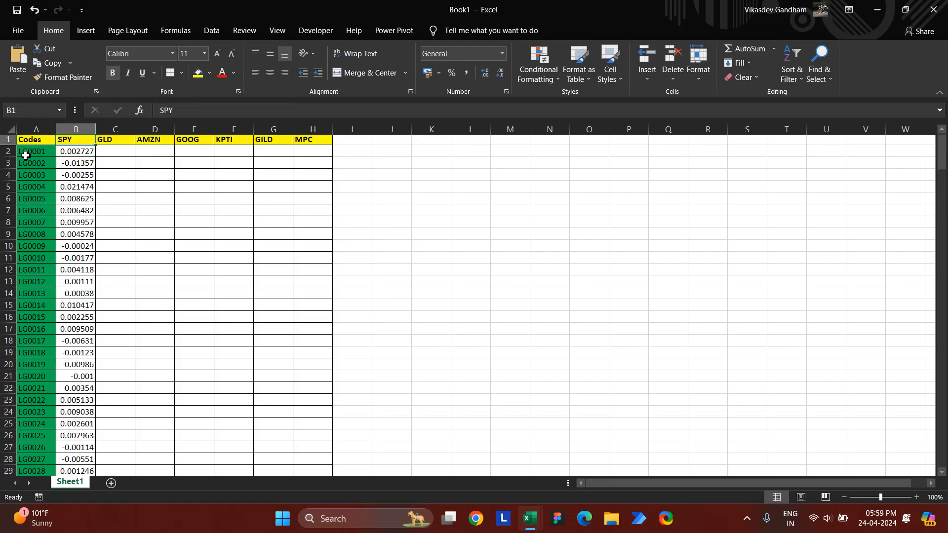
{"action": "key", "text": "Right"}
{"action": "type", "text": "=vl"}
{"action": "key", "text": "Tab"}
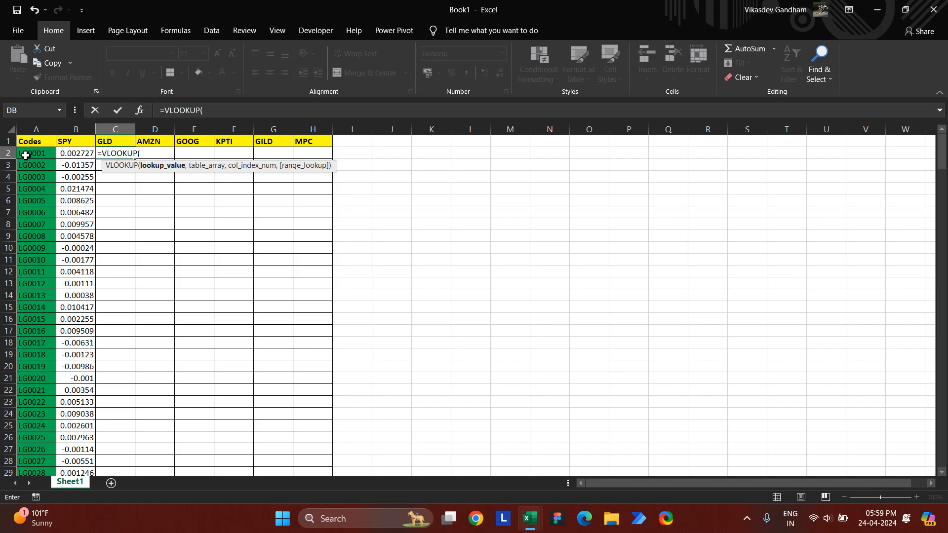
{"action": "key", "text": "Escape"}
Start an INDEX formula in cell C2 with column C of the data workbook as its array.
{"action": "type", "text": "="}
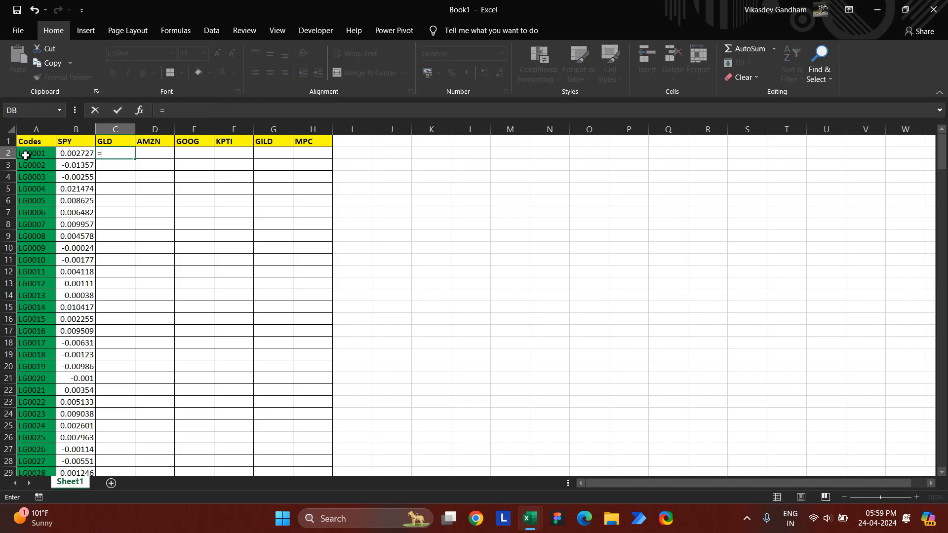
{"action": "type", "text": "in"}
{"action": "key", "text": "Tab"}
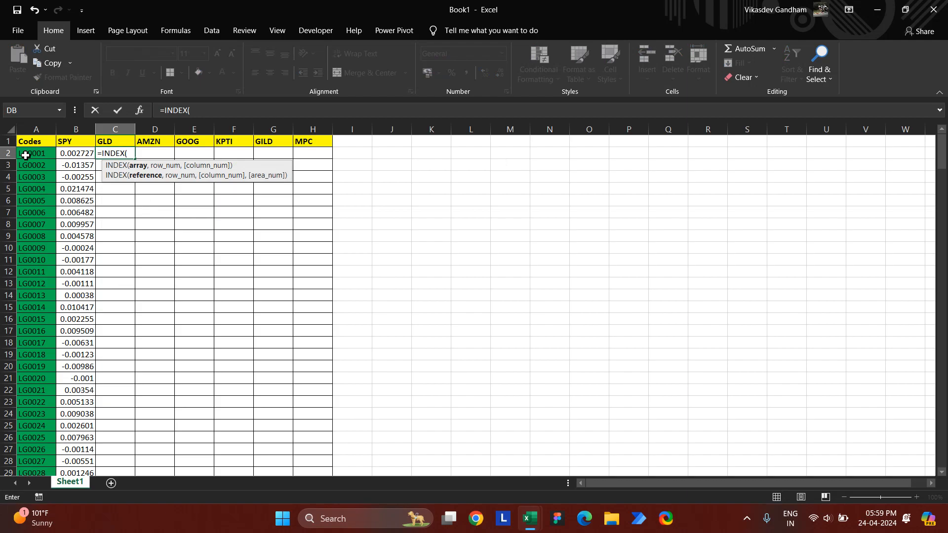
{"action": "key", "text": "ctrl+Tab"}
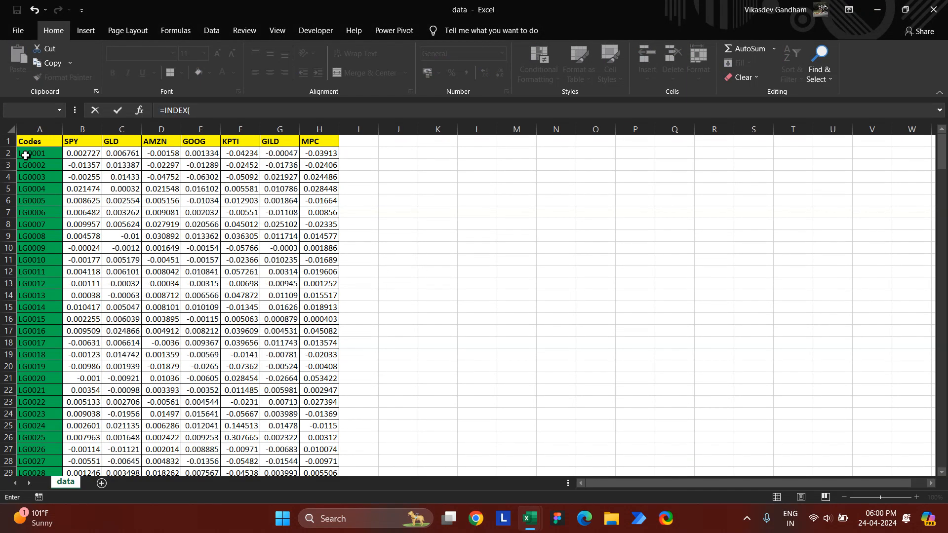
{"action": "key", "text": "Up"}
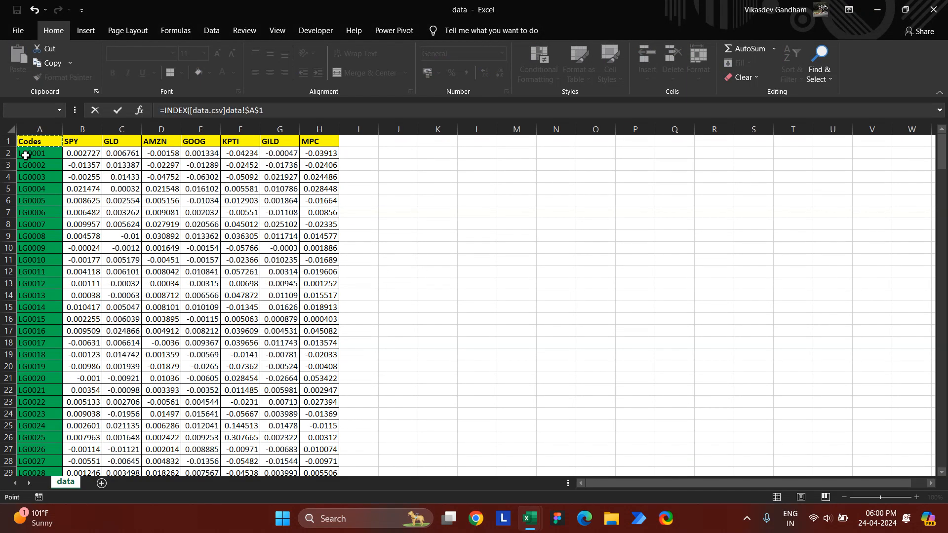
{"action": "key", "text": "Right"}
{"action": "key", "text": "Right"}
{"action": "key", "text": "ctrl+space"}
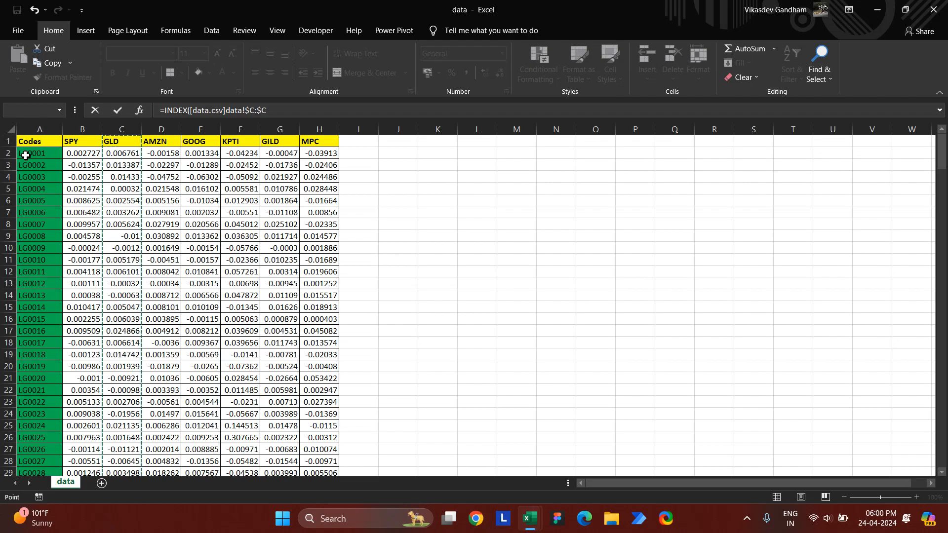
Complete the INDEX formula with a nested MATCH of A2 against column A of the data workbook, match type 0.
{"action": "type", "text": ",match"}
{"action": "key", "text": "Tab"}
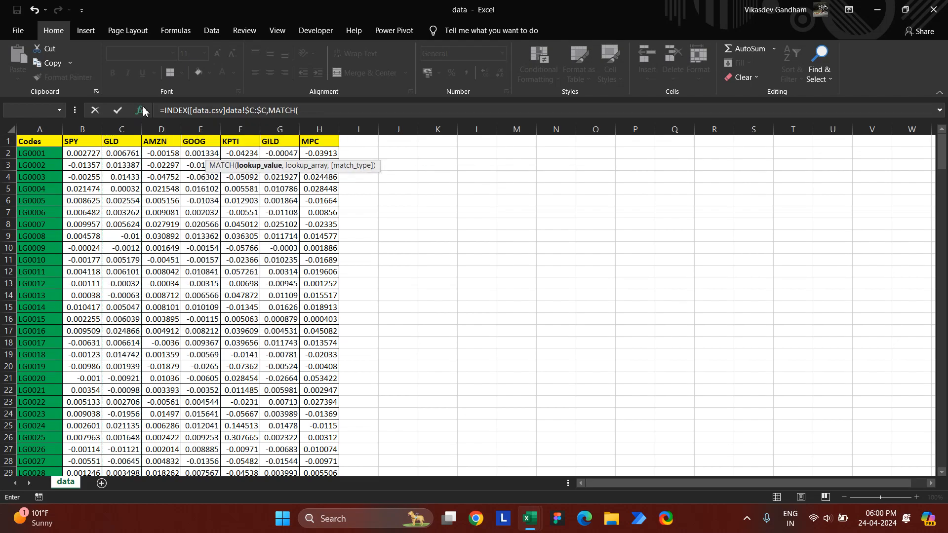
{"action": "key", "text": "ctrl+Tab"}
{"action": "key", "text": "Left"}
{"action": "key", "text": "Left"}
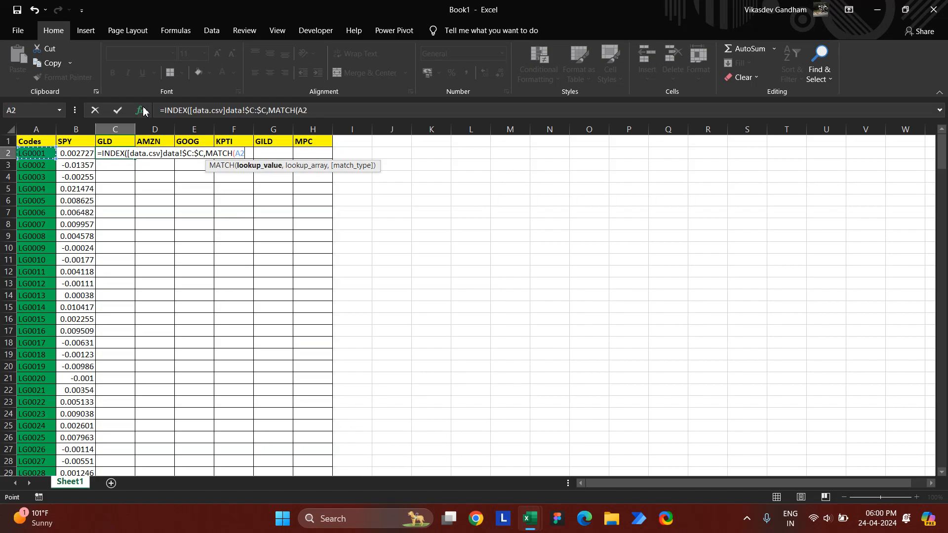
{"action": "type", "text": ","}
{"action": "key", "text": "ctrl+Tab"}
{"action": "key", "text": "Down"}
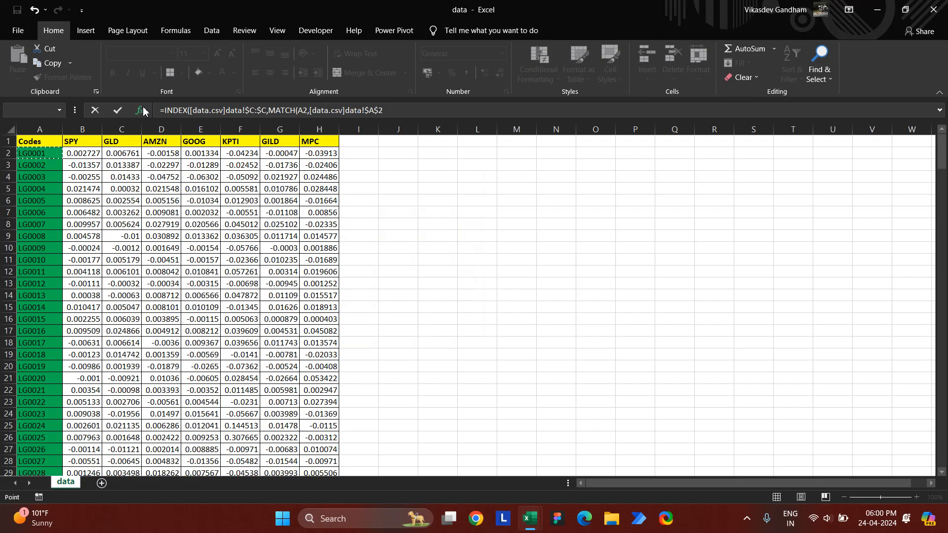
{"action": "key", "text": "ctrl+shift+Down"}
{"action": "key", "text": "ctrl+space"}
{"action": "type", "text": ",0)"}
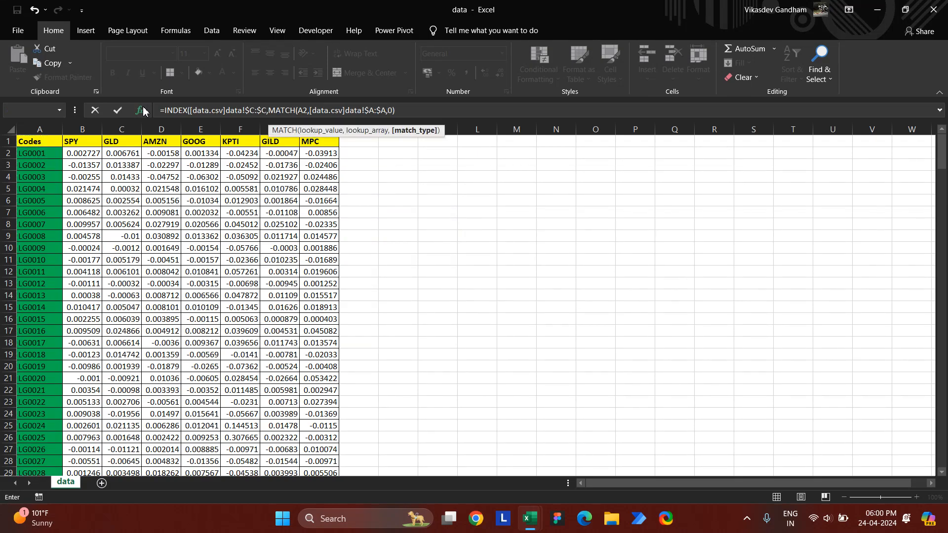
{"action": "key", "text": "Return"}
Fill the INDEX-MATCH formula down the GLD column to row 259 and compare it with the data workbook.
{"action": "key", "text": "Left"}
{"action": "key", "text": "ctrl+Down"}
{"action": "key", "text": "Right"}
{"action": "key", "text": "ctrl+shift+Up"}
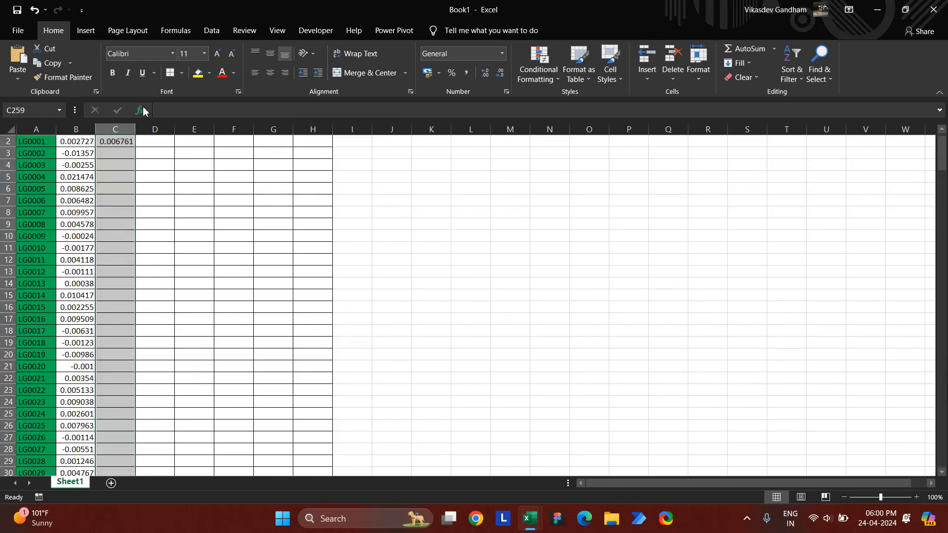
{"action": "key", "text": "ctrl+d"}
{"action": "key", "text": "ctrl+Tab"}
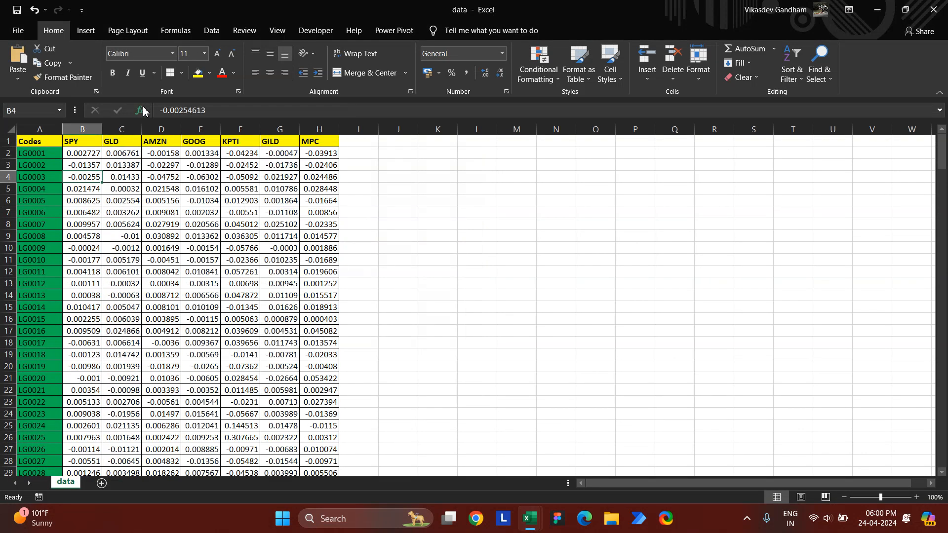
{"action": "key", "text": "ctrl+Tab"}
{"action": "key", "text": "Right"}
{"action": "key", "text": "Left"}
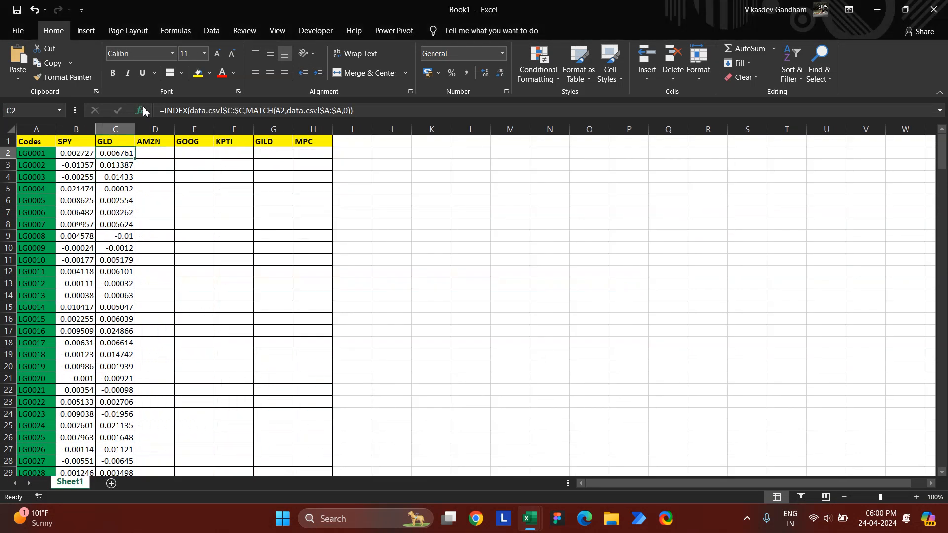
Clear the lookup formulas from the SPY and GLD columns, cells B2 through C259.
{"action": "key", "text": "Left"}
{"action": "key", "text": "shift+Right"}
{"action": "key", "text": "ctrl+shift+Down"}
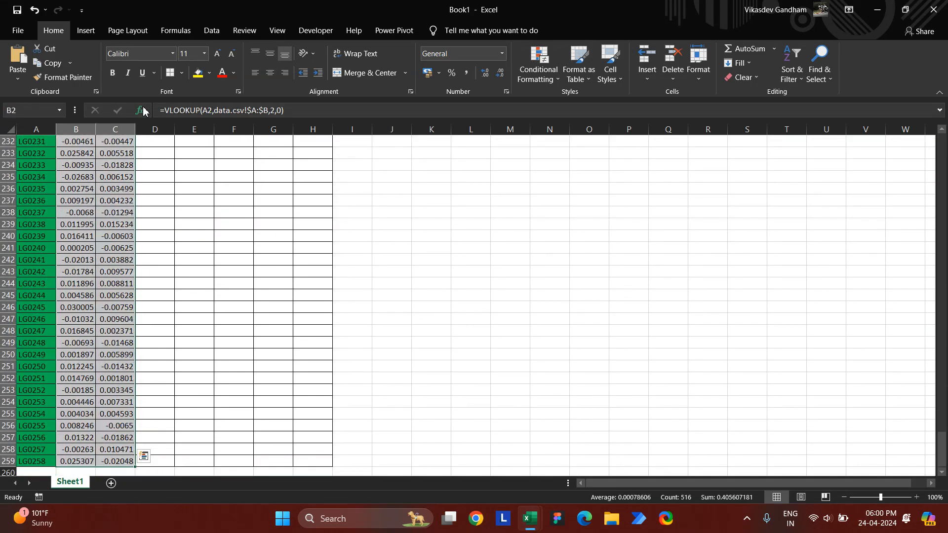
{"action": "key", "text": "Delete"}
{"action": "key", "text": "Up"}
{"action": "key", "text": "Down"}
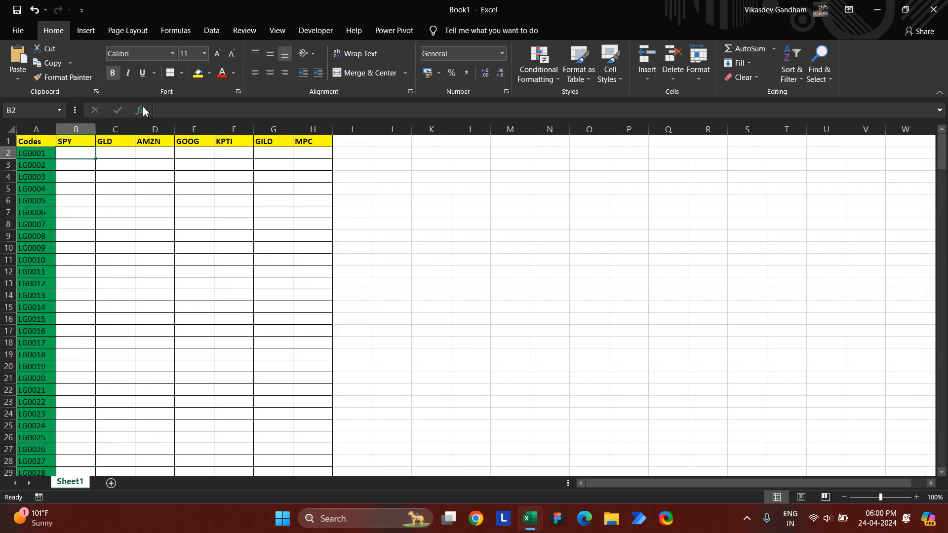
{"action": "key", "text": "Right"}
{"action": "key", "text": "Right"}
{"action": "key", "text": "Right"}
{"action": "key", "text": "Right"}
{"action": "key", "text": "Right"}
{"action": "key", "text": "Right"}
{"action": "key", "text": "Left"}
{"action": "key", "text": "Left"}
{"action": "key", "text": "Left"}
{"action": "key", "text": "Left"}
{"action": "key", "text": "Left"}
{"action": "key", "text": "Left"}
{"action": "type", "text": "=ind"}
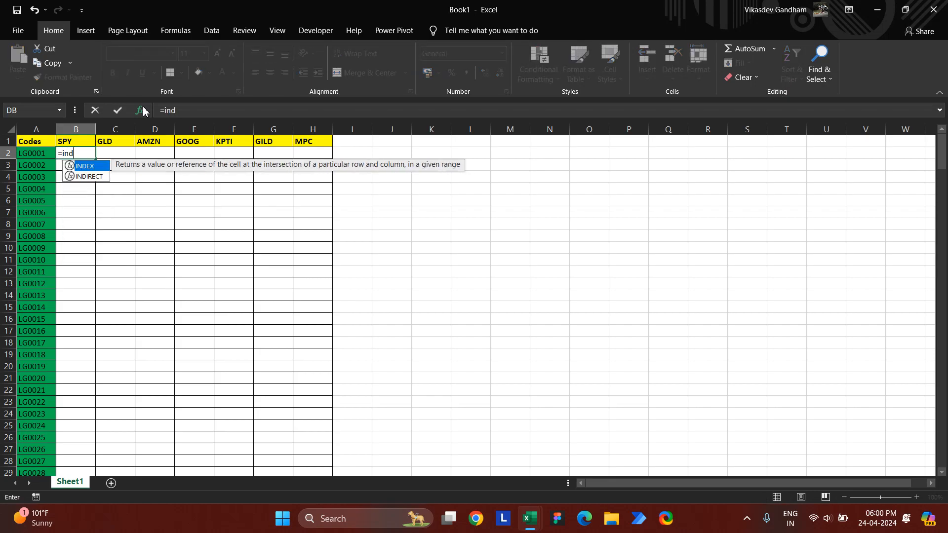
{"action": "key", "text": "Tab"}
{"action": "key", "text": "alt+Tab"}
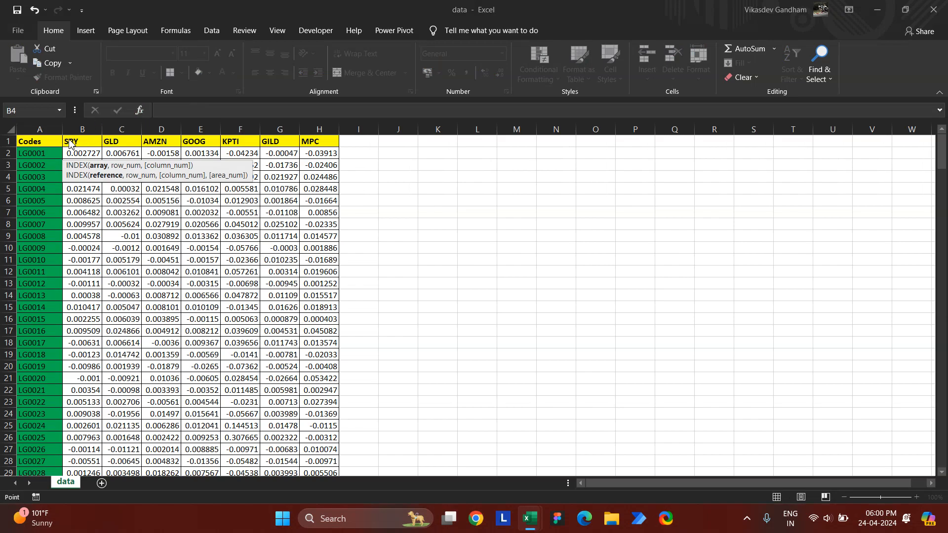
{"action": "key", "text": "Left"}
{"action": "key", "text": "Escape"}
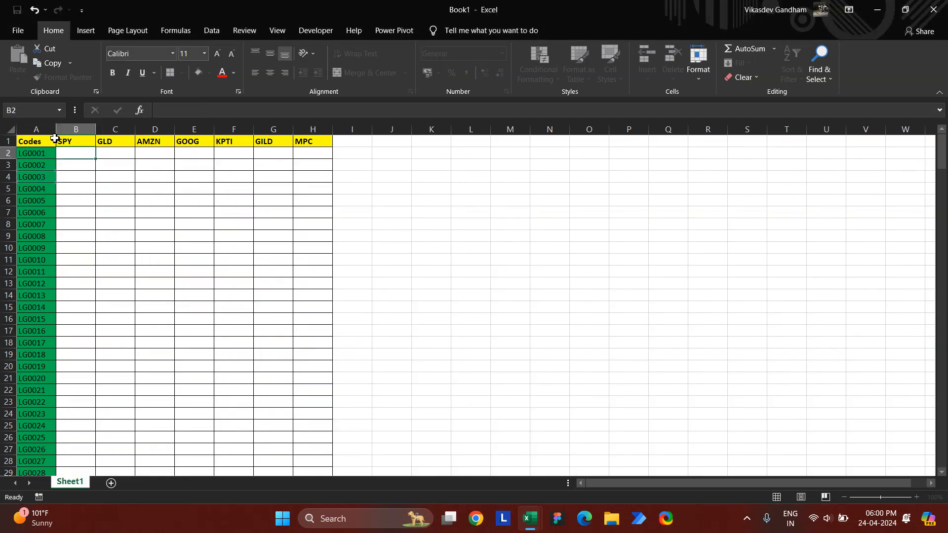
Start an INDEX formula in cell B2 with the data workbook's whole table $A$1:$H$259 as its array.
{"action": "type", "text": "=INDEX("}
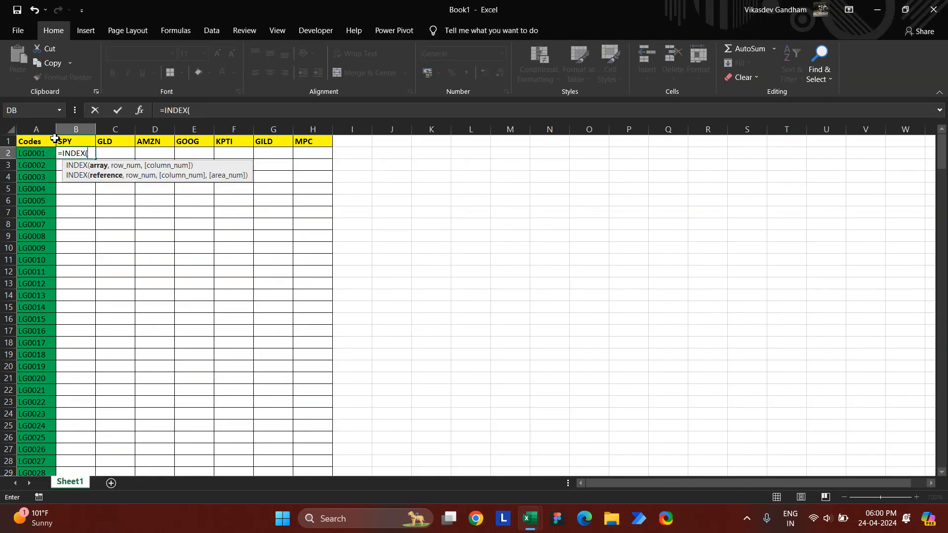
{"action": "key", "text": "alt+Tab"}
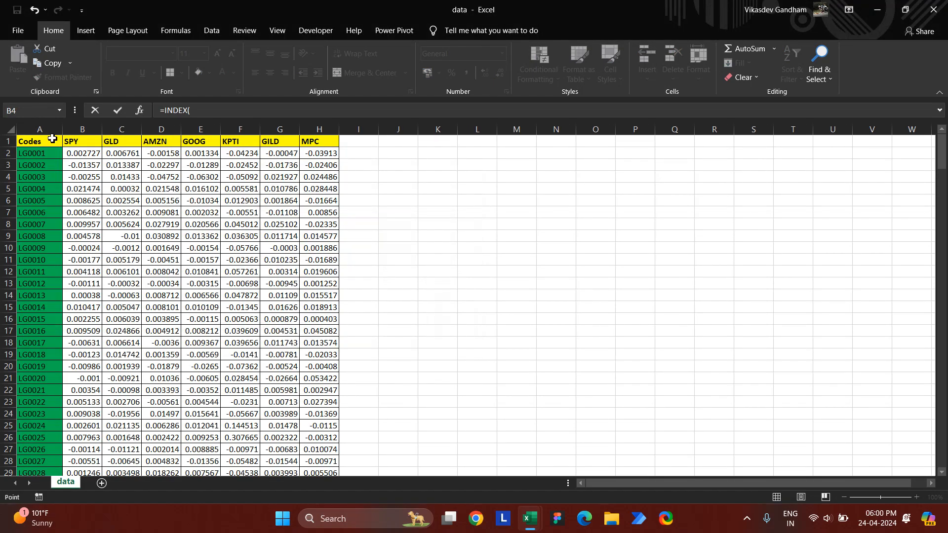
{"action": "left_click", "coordinate": [52, 139]}
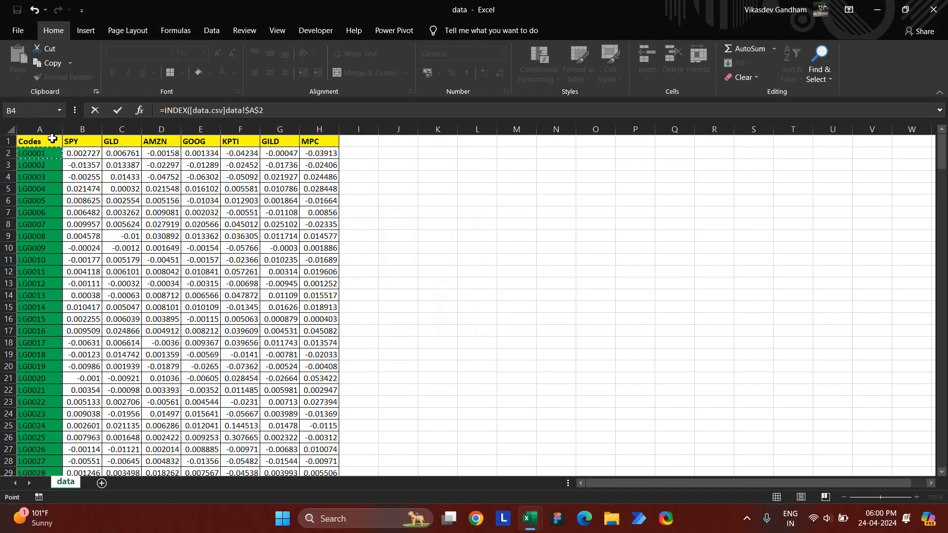
{"action": "key", "text": "ctrl+shift+Right"}
{"action": "key", "text": "ctrl+shift+Down"}
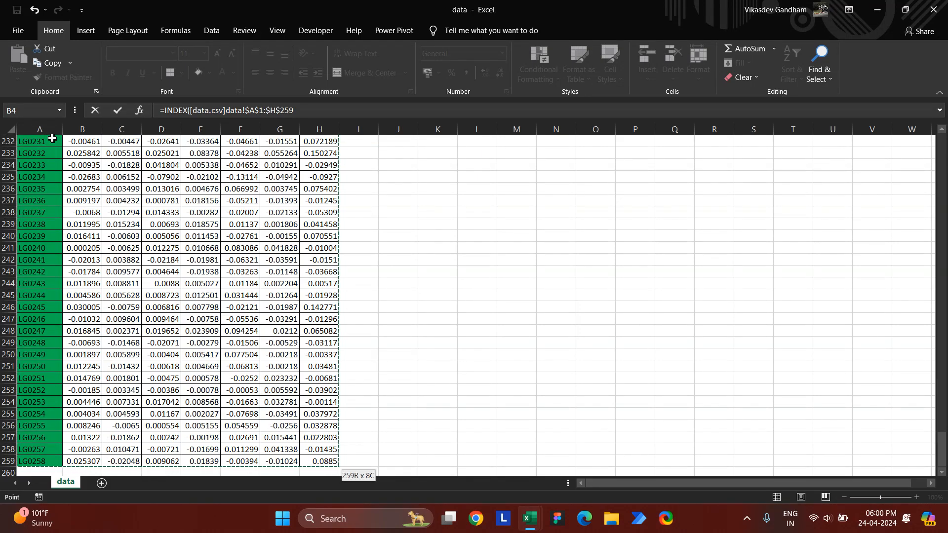
Add a nested MATCH as the INDEX row number, with $A2 of Book1 as its column-locked lookup value.
{"action": "type", "text": ",match"}
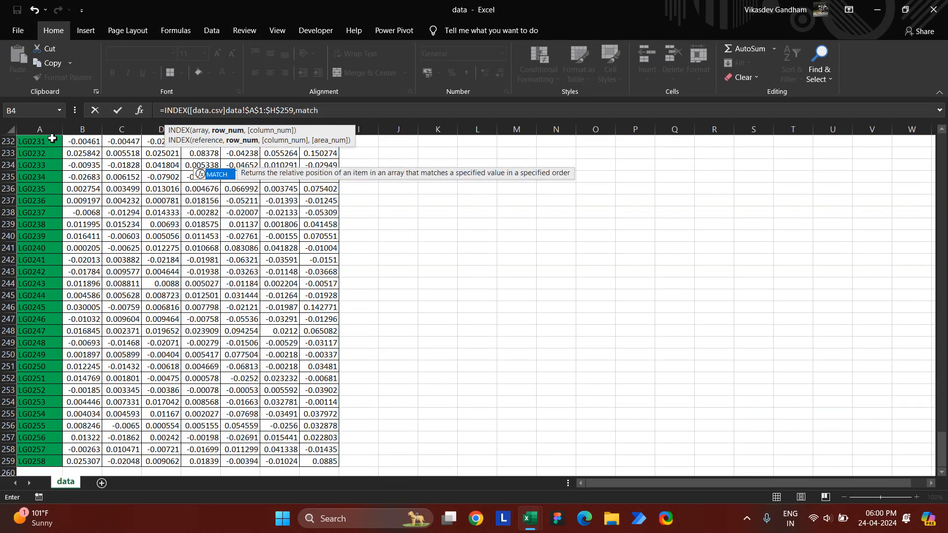
{"action": "key", "text": "Tab"}
{"action": "key", "text": "alt+Tab"}
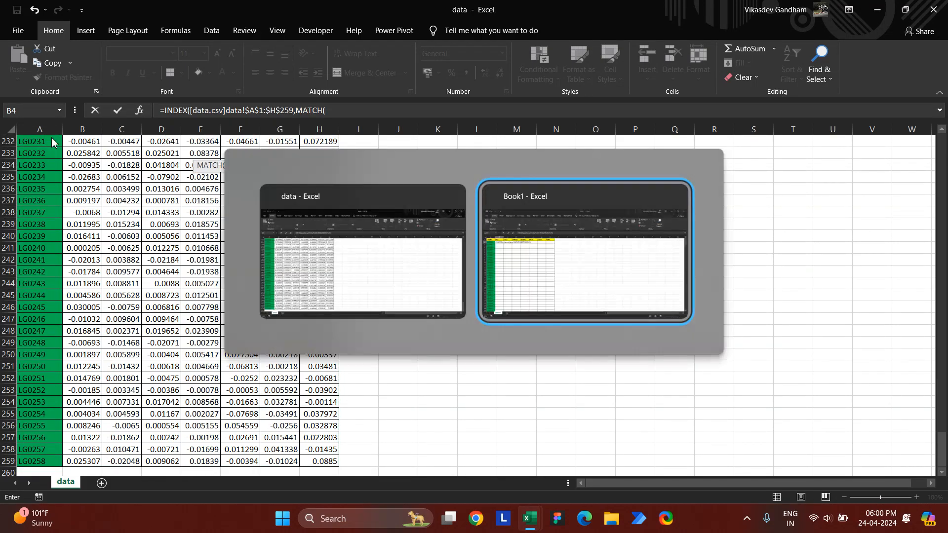
{"action": "key", "text": "Left"}
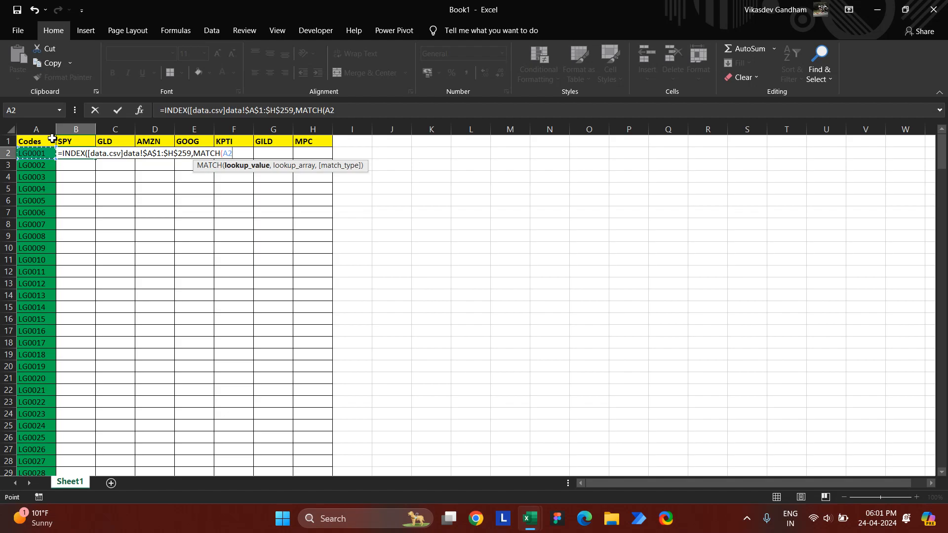
{"action": "key", "text": "F4"}
{"action": "key", "text": "F4"}
{"action": "key", "text": "F4"}
{"action": "type", "text": ","}
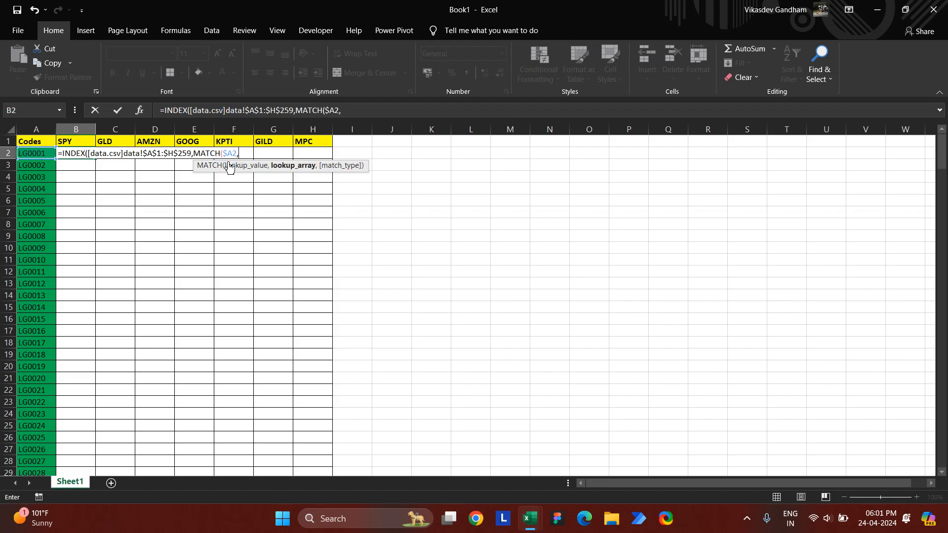
Complete the row MATCH with column $A:$A of the data workbook as lookup array and match type 0.
{"action": "key", "text": "ctrl+Tab"}
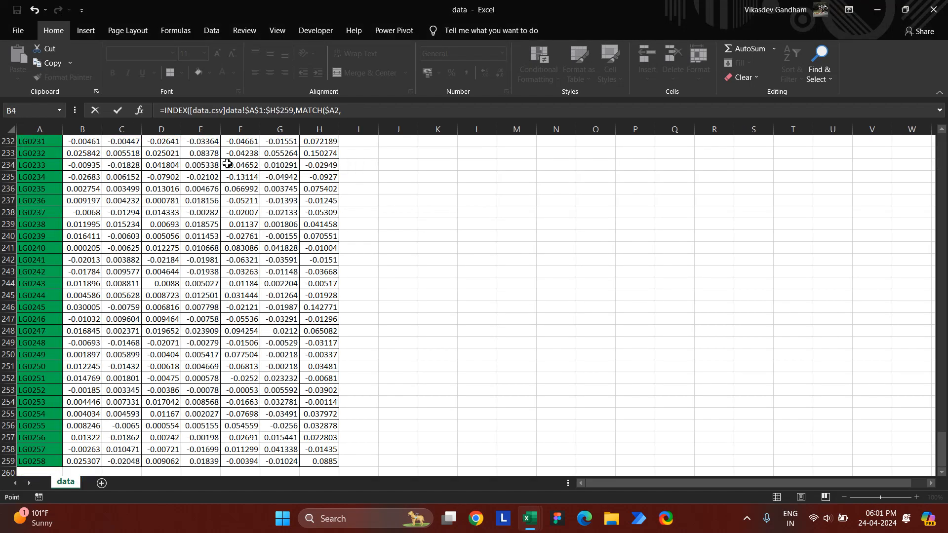
{"action": "scroll", "coordinate": [227, 162], "scroll_direction": "down", "scroll_amount": 4}
{"action": "scroll", "coordinate": [227, 163], "scroll_direction": "up", "scroll_amount": 4}
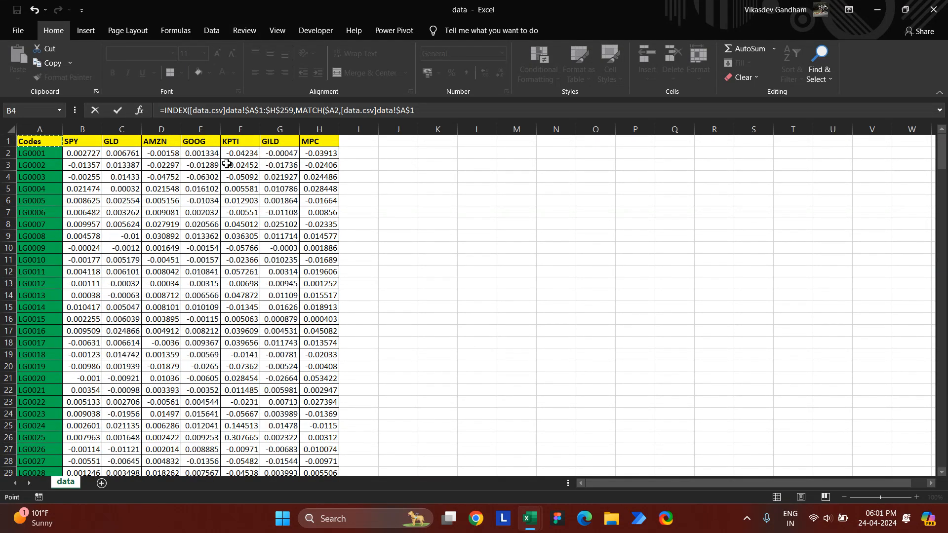
{"action": "key", "text": "ctrl+space"}
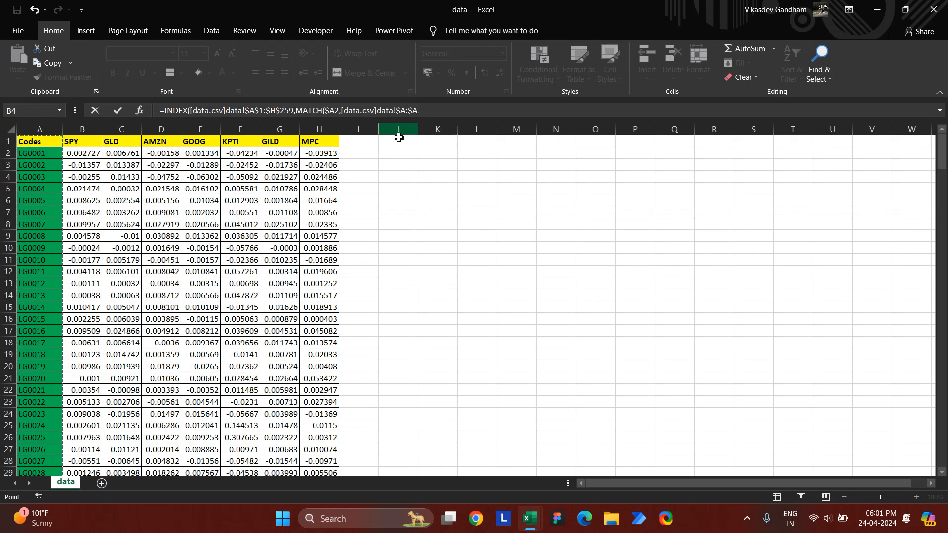
{"action": "type", "text": ",0"}
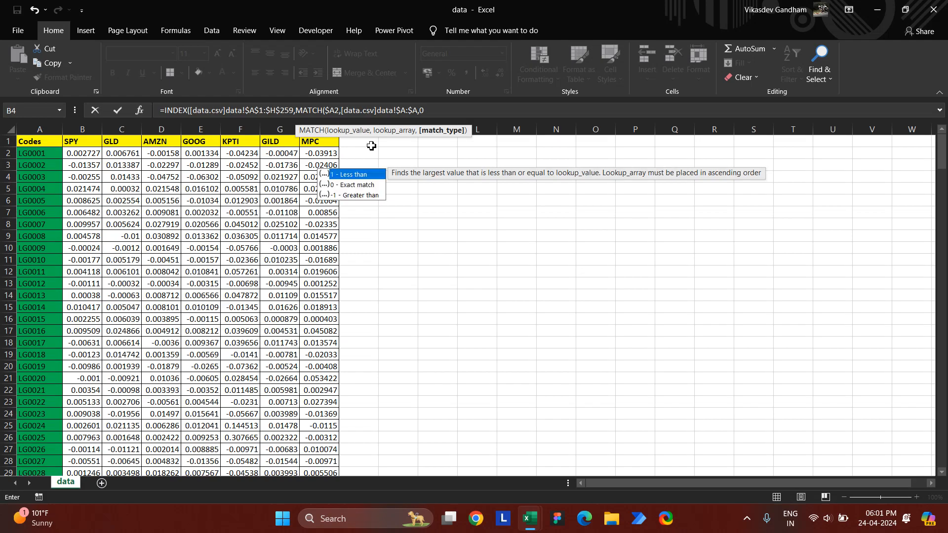
{"action": "type", "text": ")"}
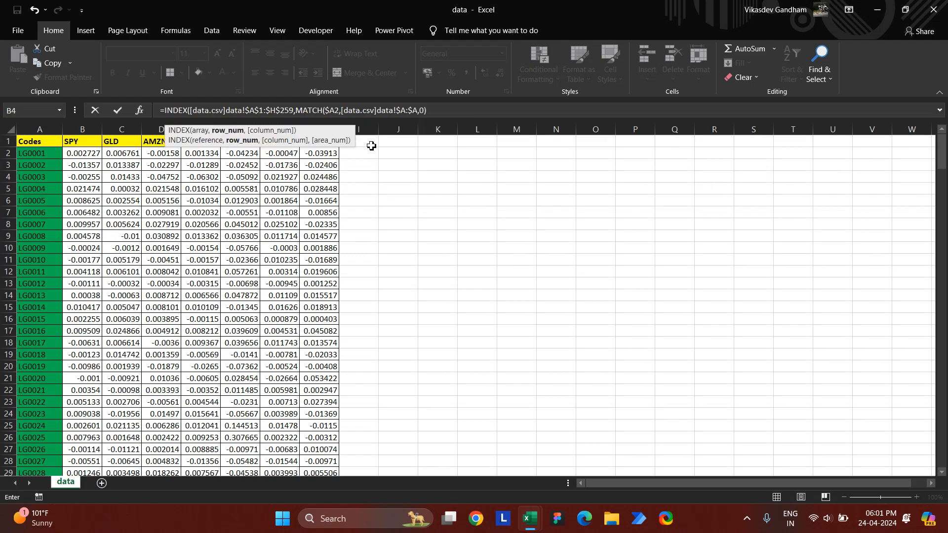
{"action": "type", "text": ","}
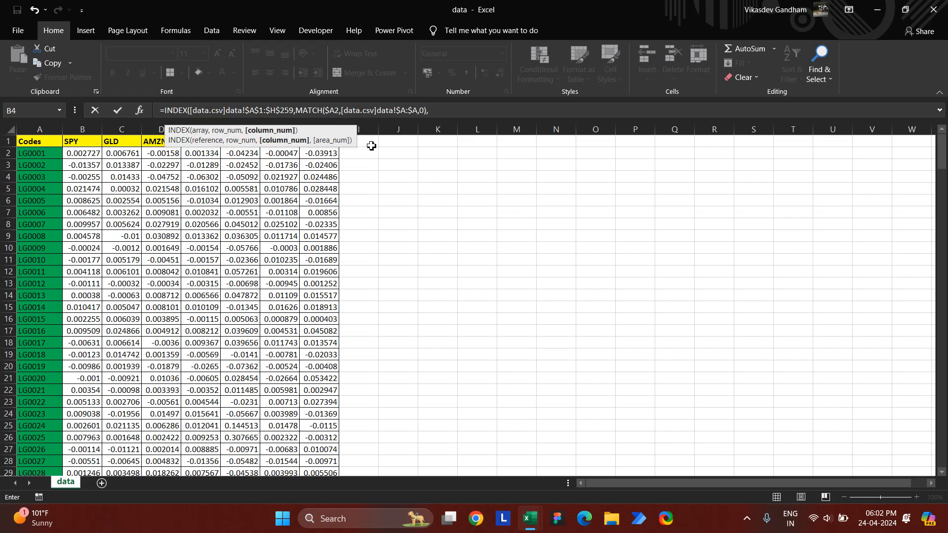
Add a second MATCH as the INDEX column number, with Book1's header B$1 as its row-locked lookup value.
{"action": "type", "text": "MATCH("}
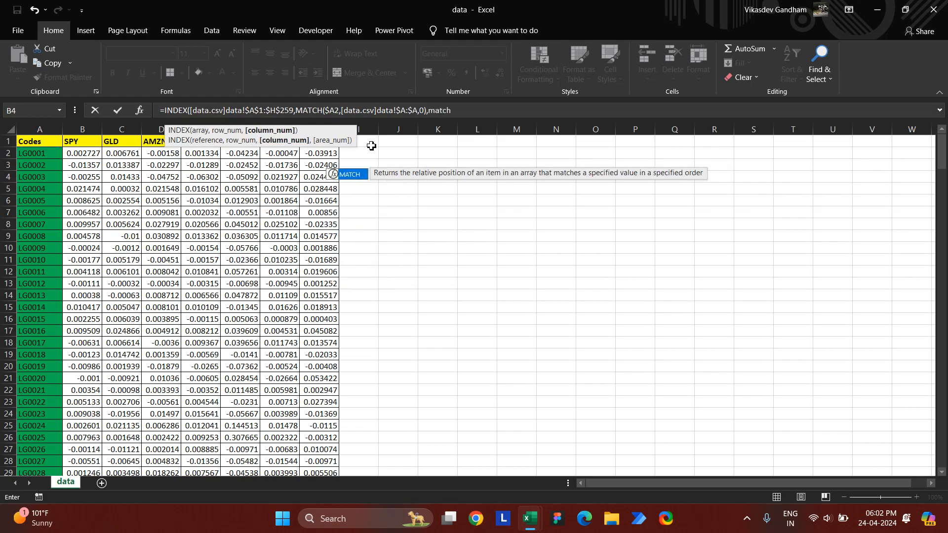
{"action": "key", "text": "alt+Tab"}
{"action": "key", "text": "Up"}
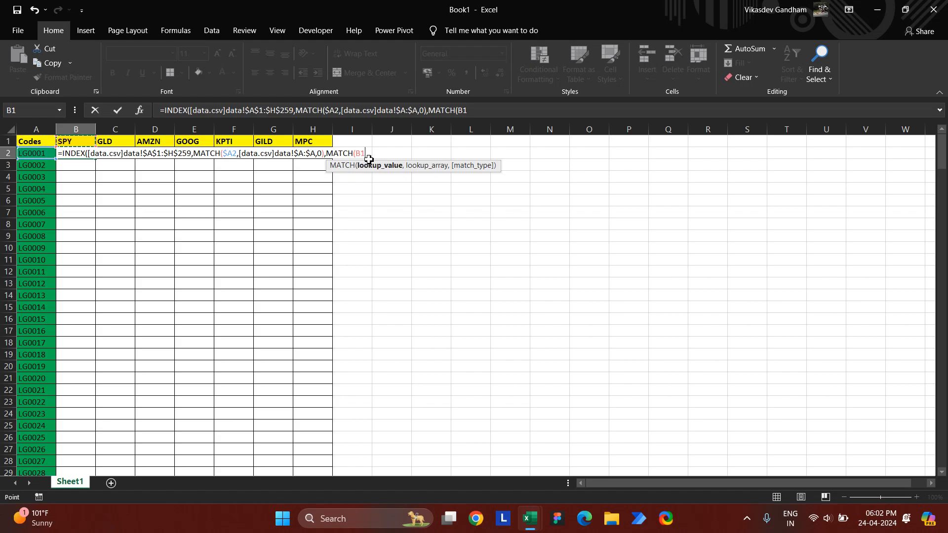
{"action": "key", "text": "F4"}
{"action": "key", "text": "F4"}
{"action": "type", "text": ","}
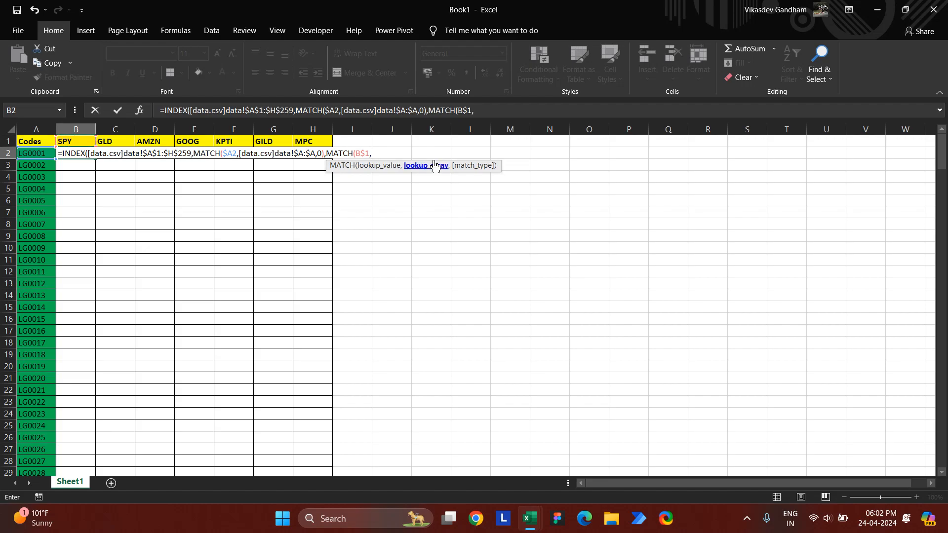
Complete the column MATCH with row $1:$1 of the data workbook and match type 0, and enter the formula.
{"action": "key", "text": "alt+Tab"}
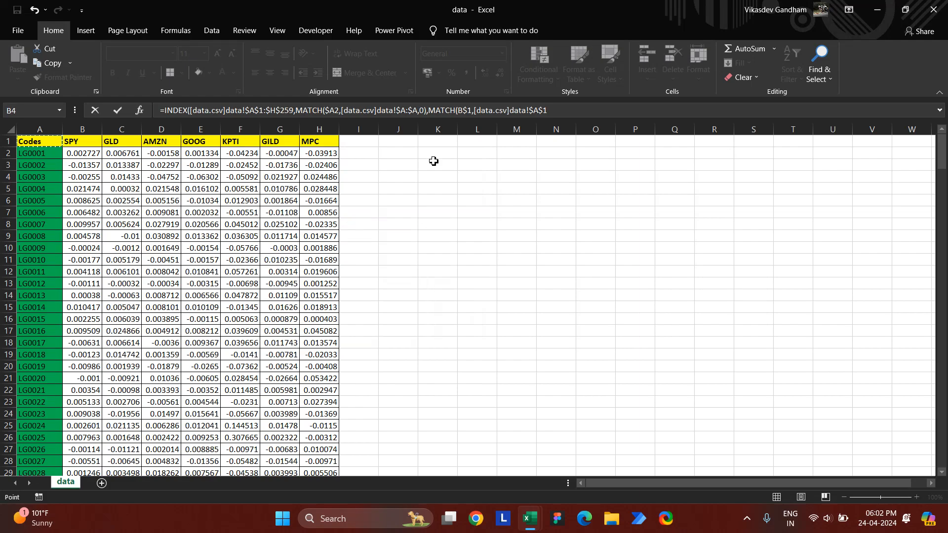
{"action": "key", "text": "shift+space"}
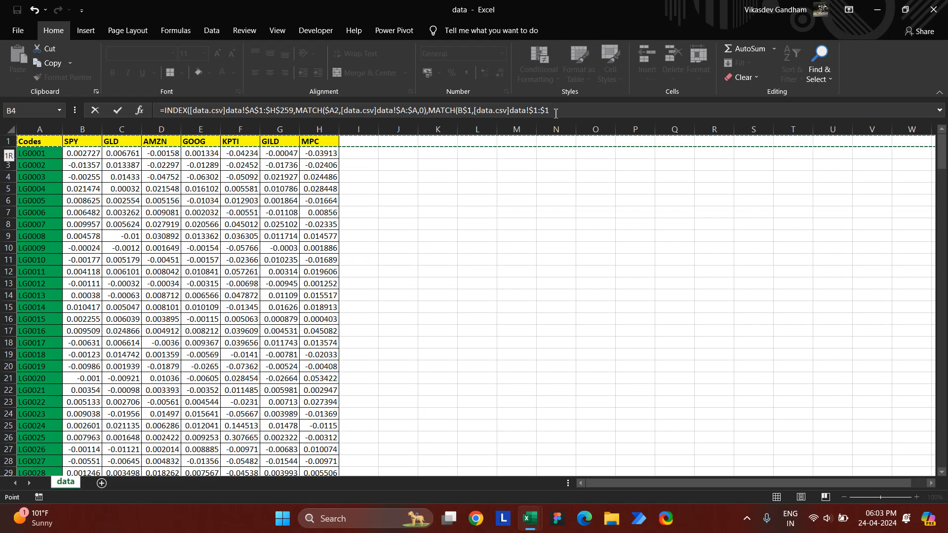
{"action": "type", "text": ",0)"}
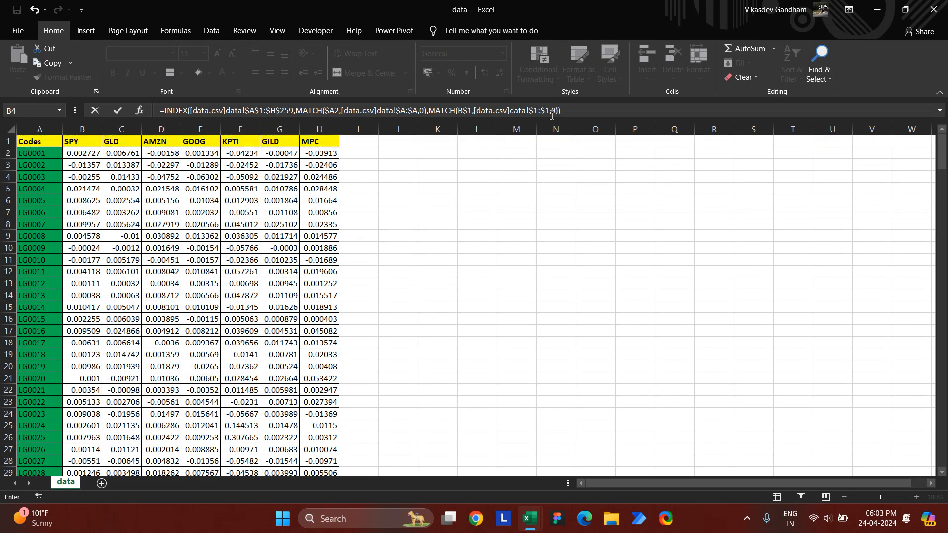
{"action": "type", "text": ")"}
{"action": "key", "text": "Return"}
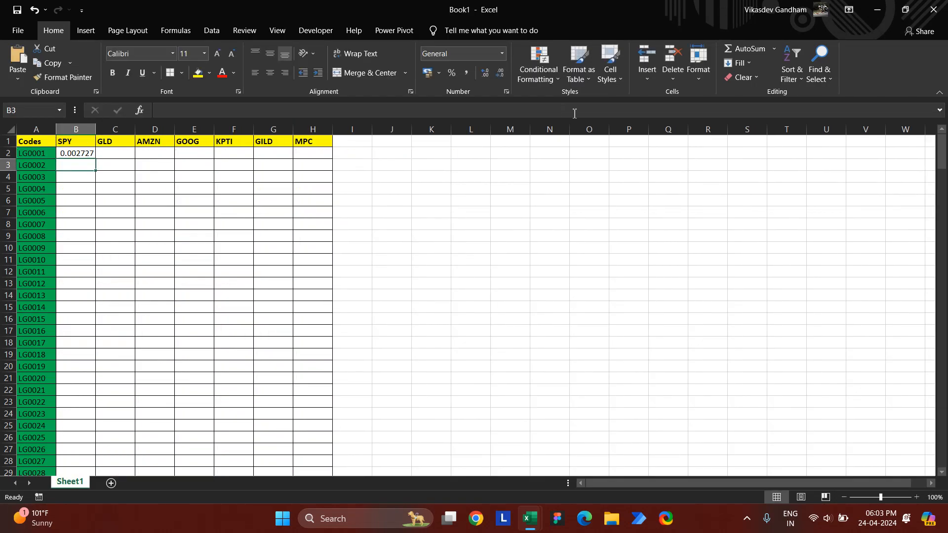
Fill the two-way INDEX-MATCH formula from B2 down the SPY column to row 259.
{"action": "key", "text": "Up"}
{"action": "key", "text": "Left"}
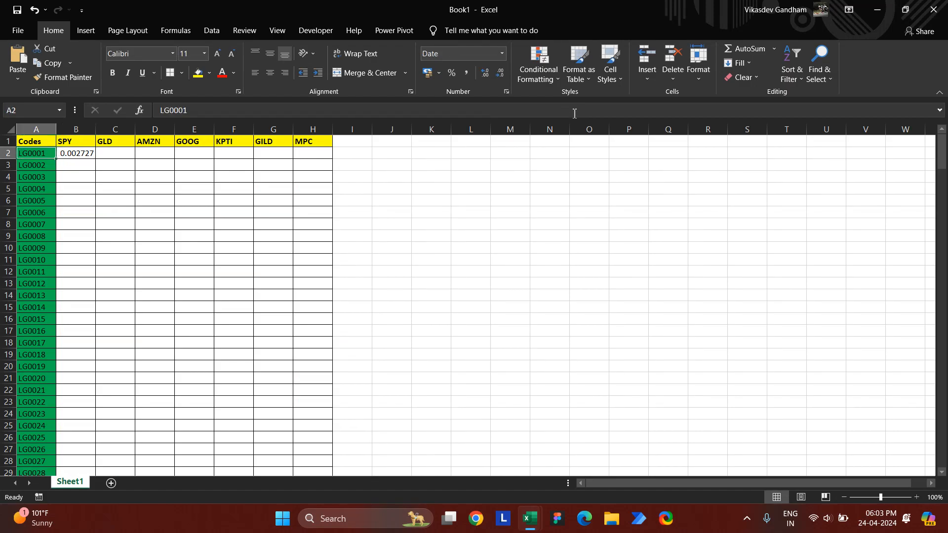
{"action": "key", "text": "ctrl+Down"}
{"action": "key", "text": "Right"}
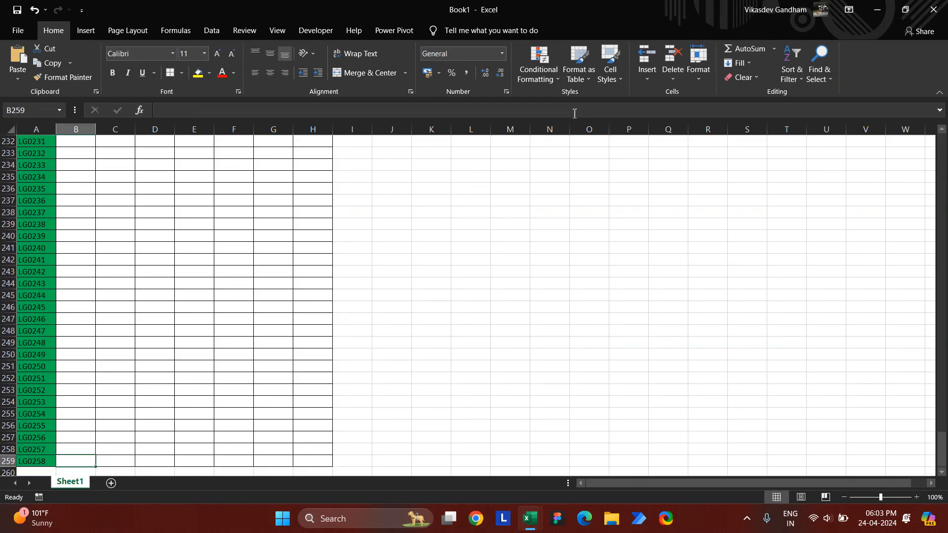
{"action": "key", "text": "ctrl+shift+Up"}
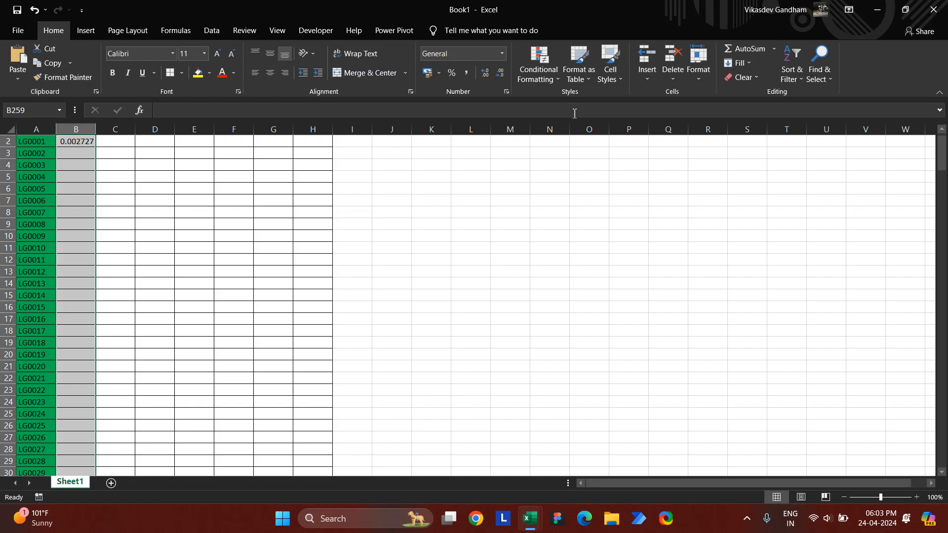
{"action": "key", "text": "ctrl+d"}
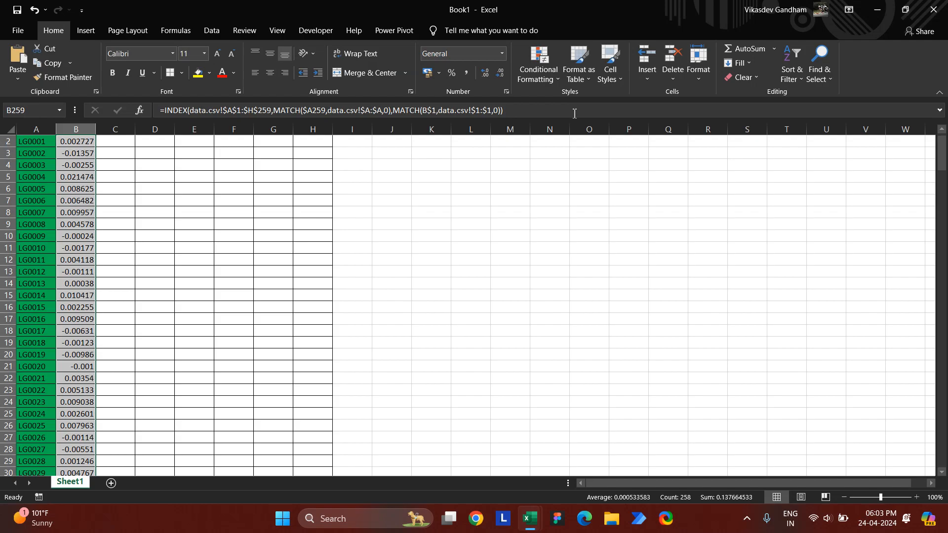
Fill the SPY column's formulas across the GLD to MPC columns, through column H.
{"action": "key", "text": "shift+Right"}
{"action": "key", "text": "shift+Right"}
{"action": "key", "text": "shift+Right"}
{"action": "key", "text": "shift+Right"}
{"action": "key", "text": "shift+Right"}
{"action": "key", "text": "shift+Right"}
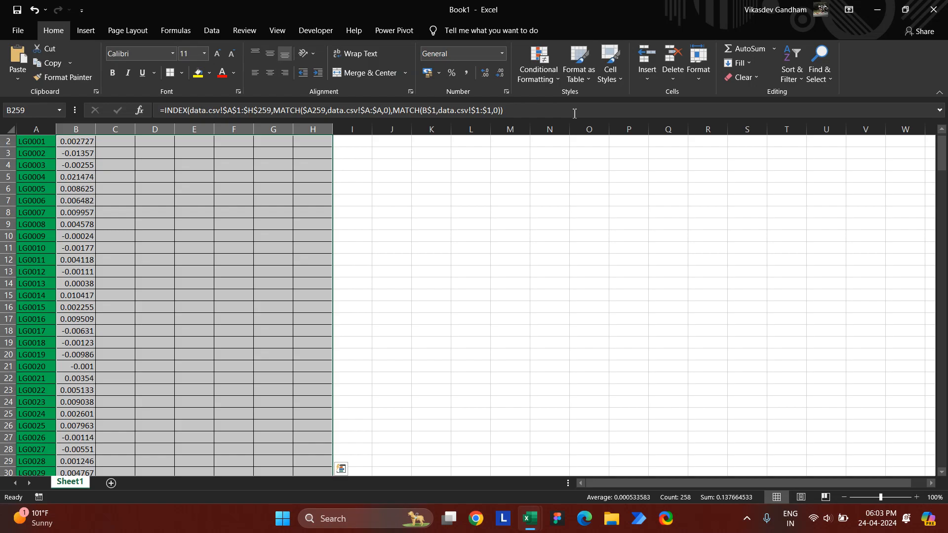
{"action": "key", "text": "ctrl+r"}
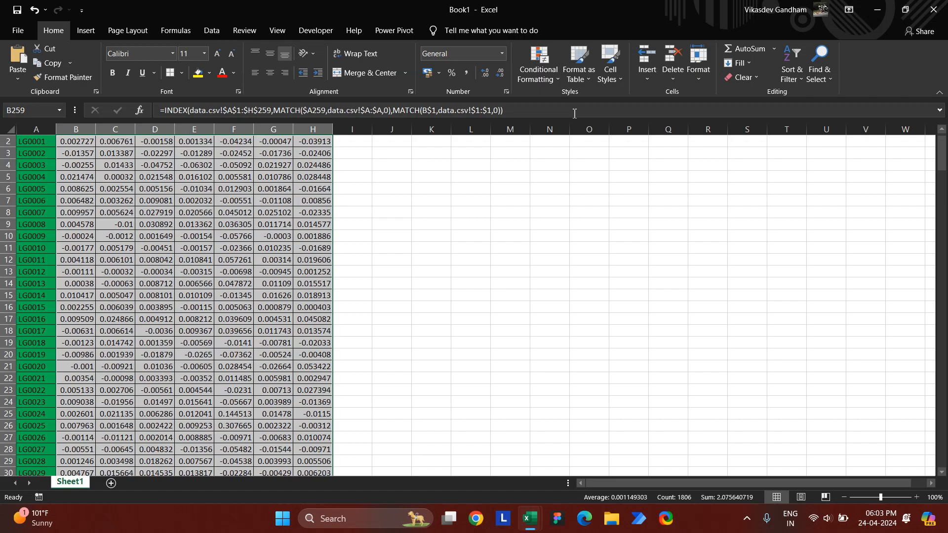
Review the filled table from its last rows back up to the formula in cell B2.
{"action": "key", "text": "Up"}
{"action": "key", "text": "Up"}
{"action": "key", "text": "Up"}
{"action": "key", "text": "Up"}
{"action": "key", "text": "Up"}
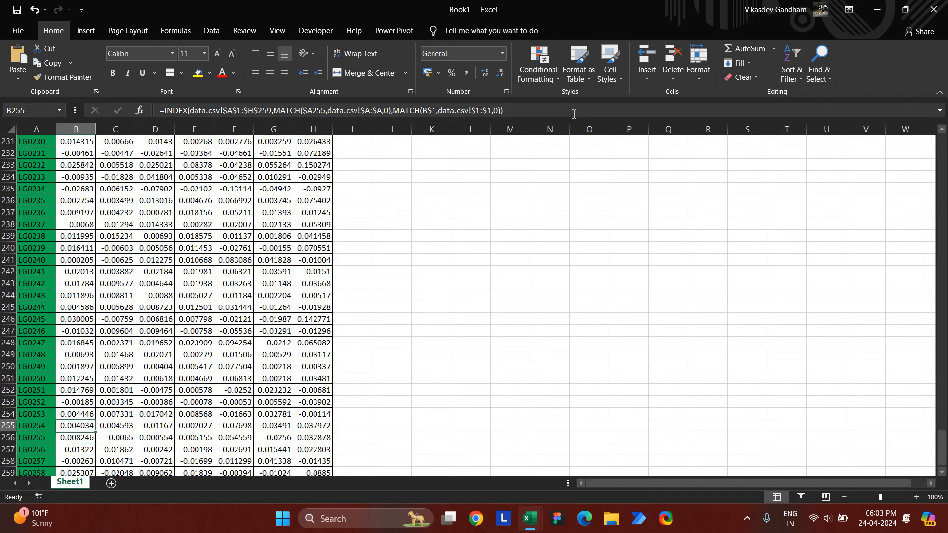
{"action": "key", "text": "ctrl+Up"}
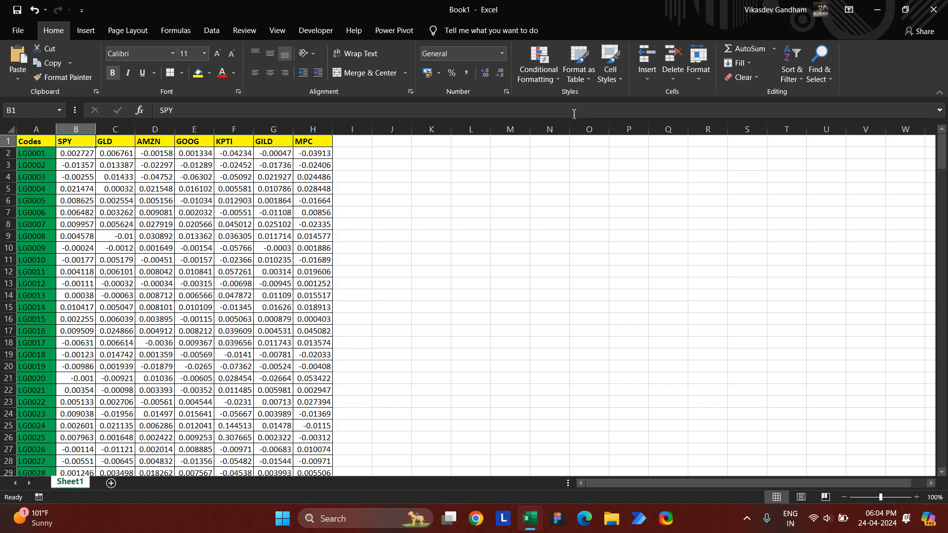
{"action": "key", "text": "Down"}
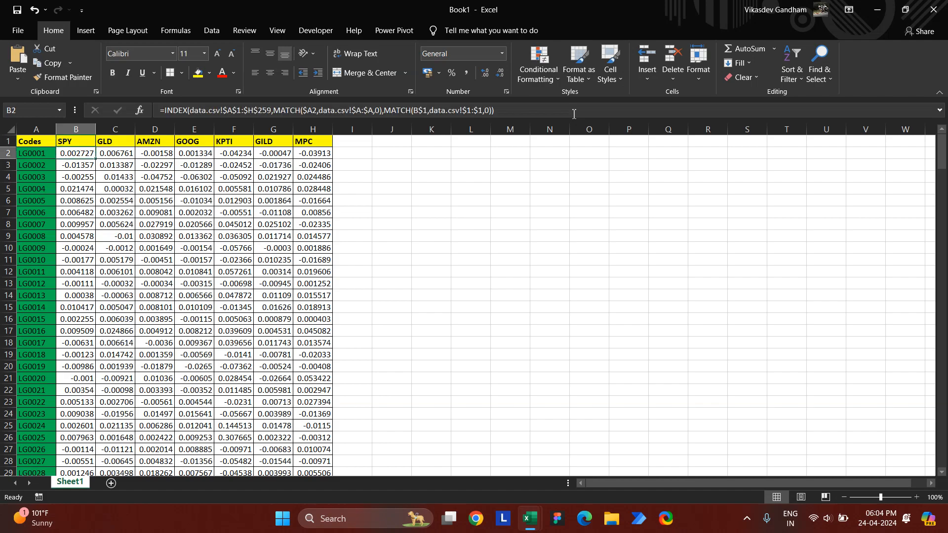